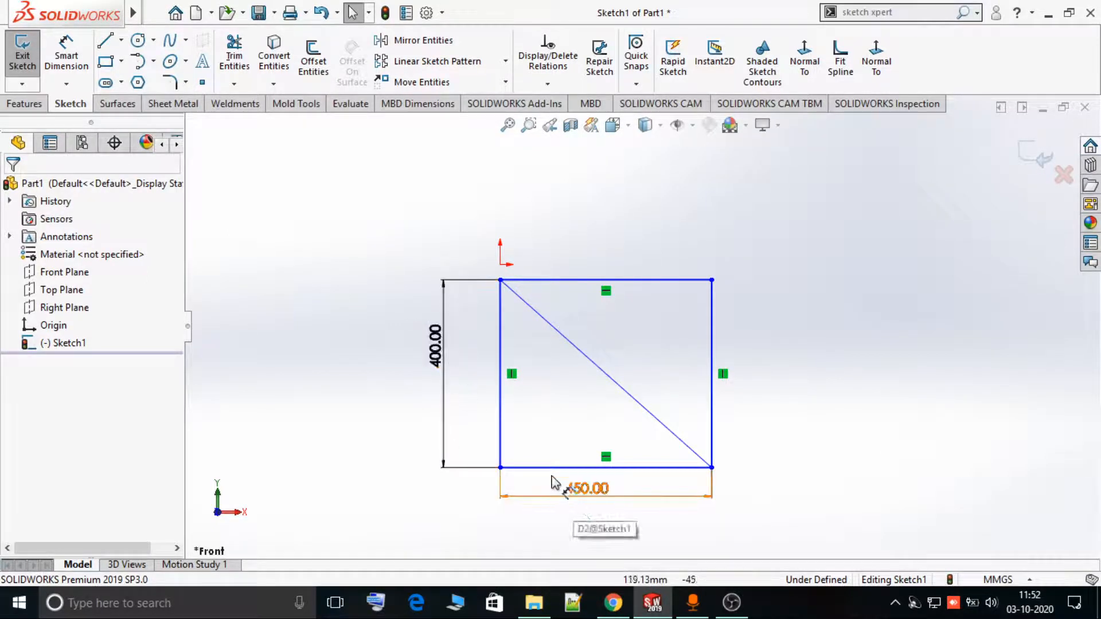
Dimension the rectangle's diagonal line and leave the dimension driving.
click(67, 55)
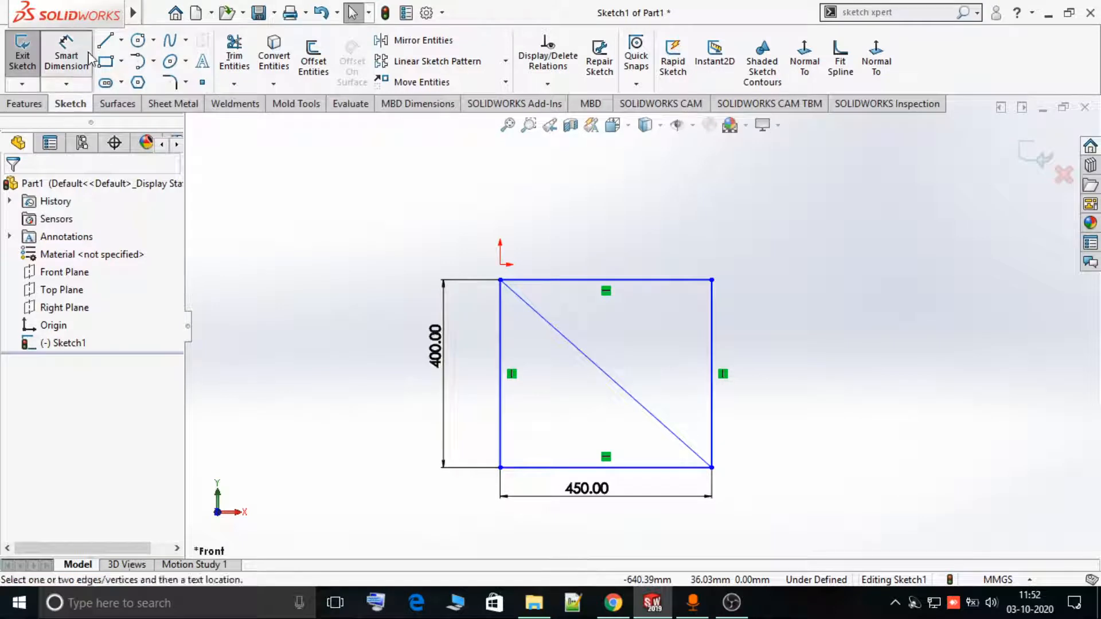
click(601, 374)
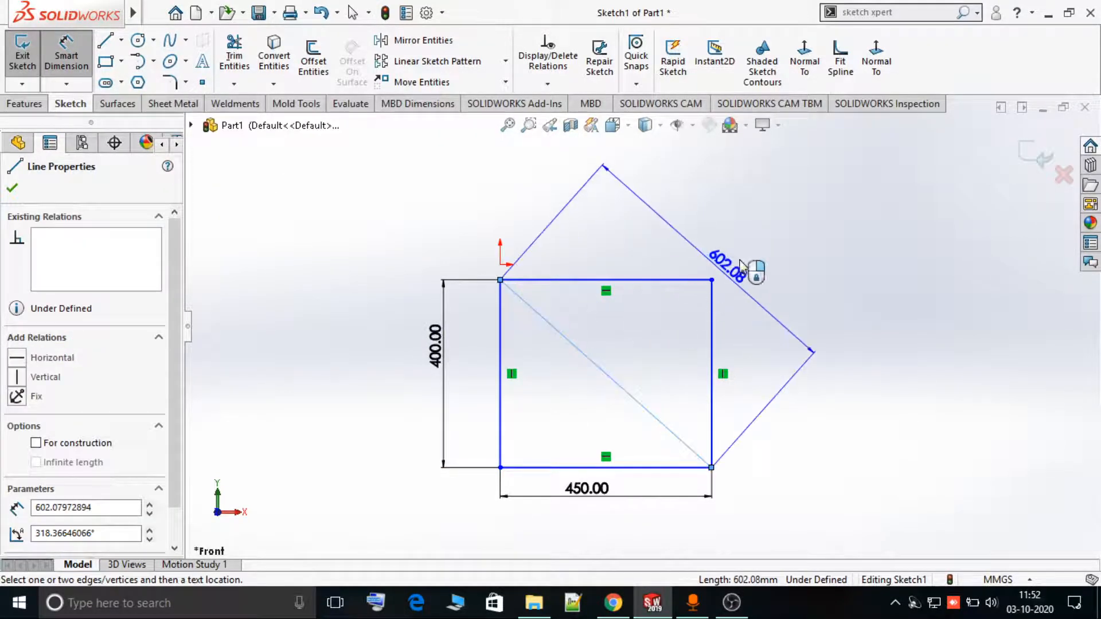
click(766, 246)
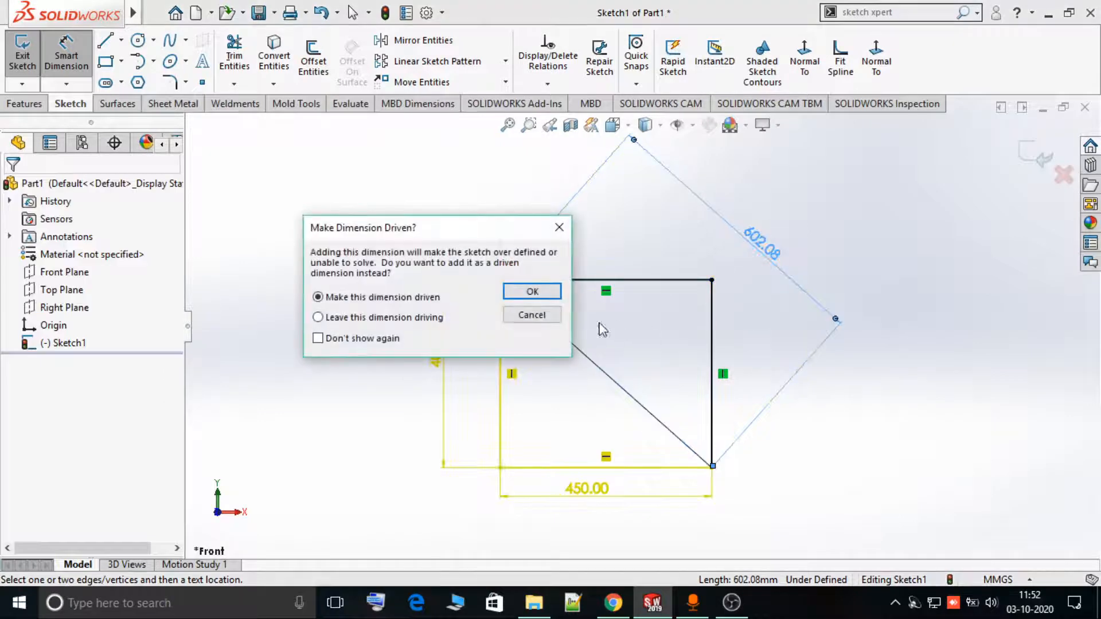
click(431, 318)
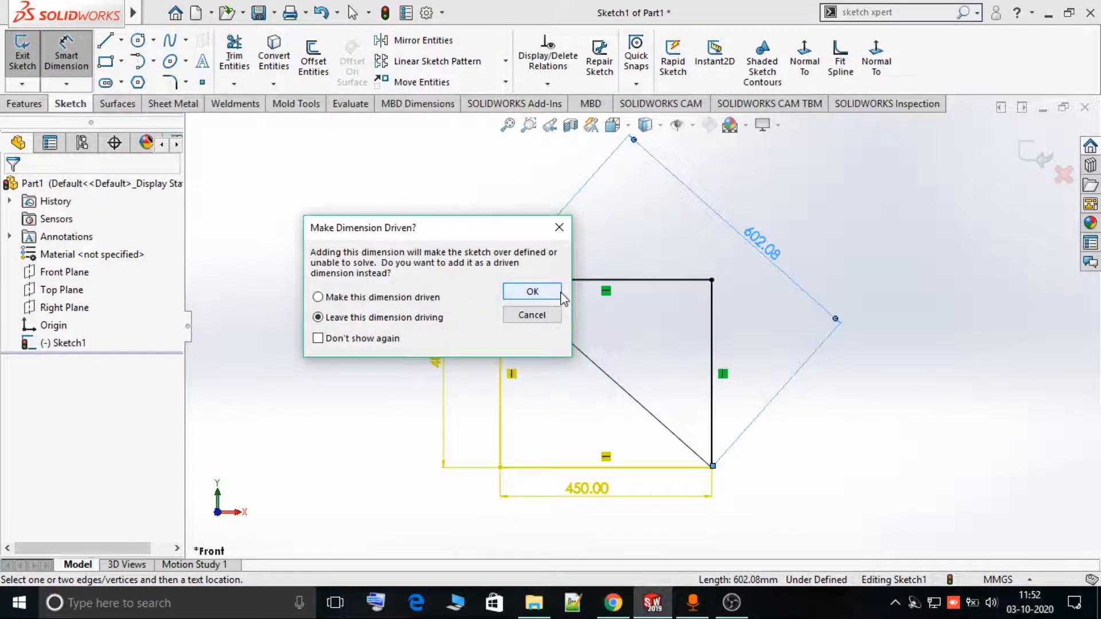
click(560, 293)
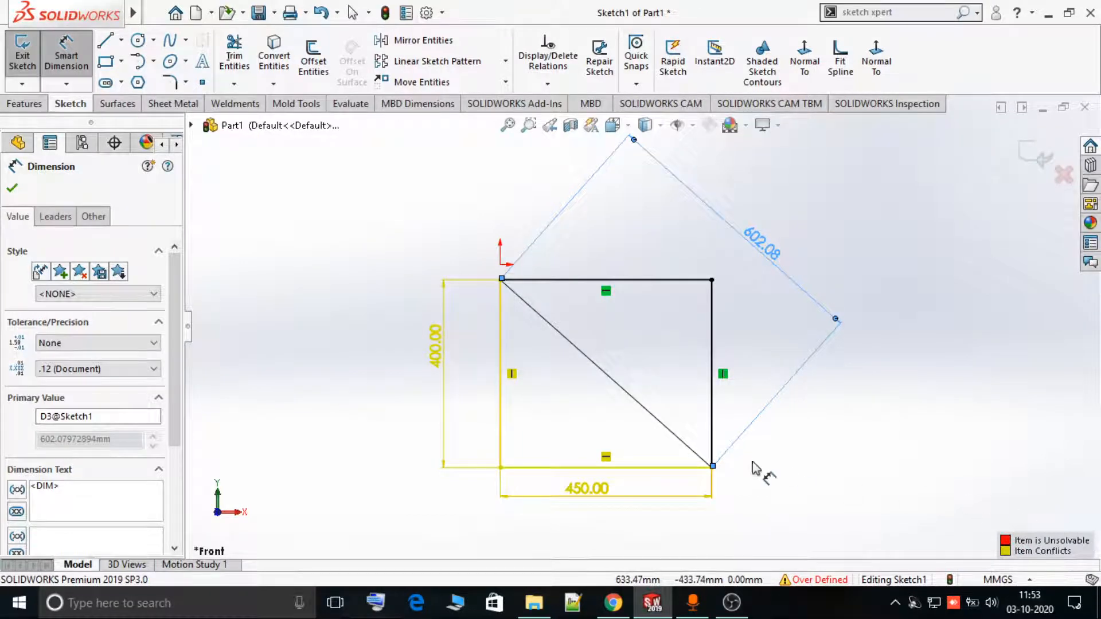
click(12, 188)
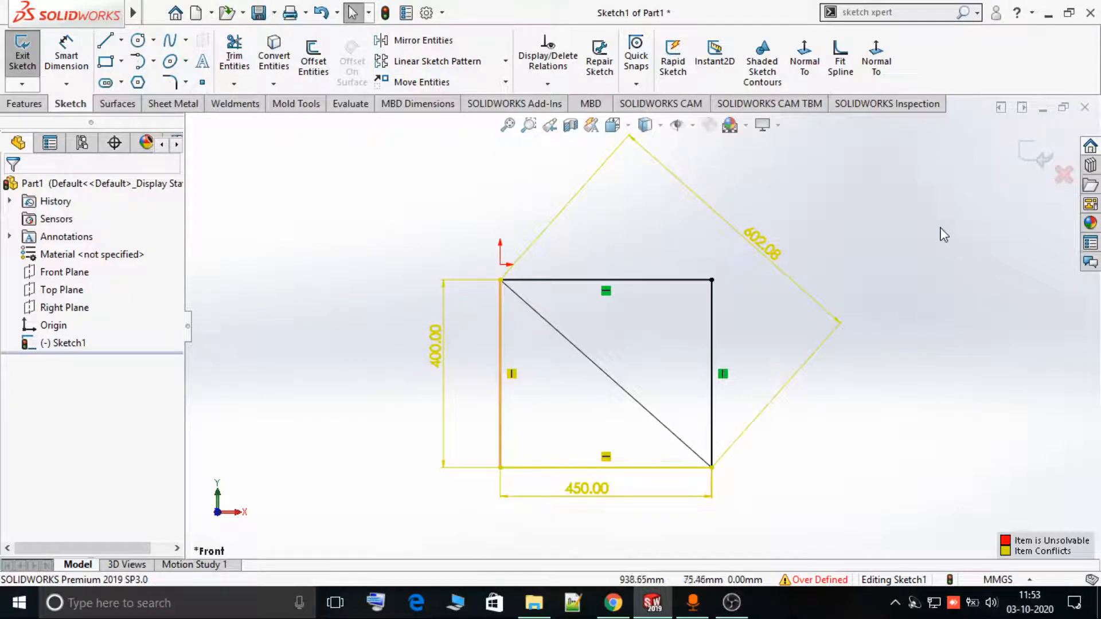
Search the commands for "sketch xpert", open SketchXpert and diagnose the over-defined sketch.
click(914, 12)
click(978, 13)
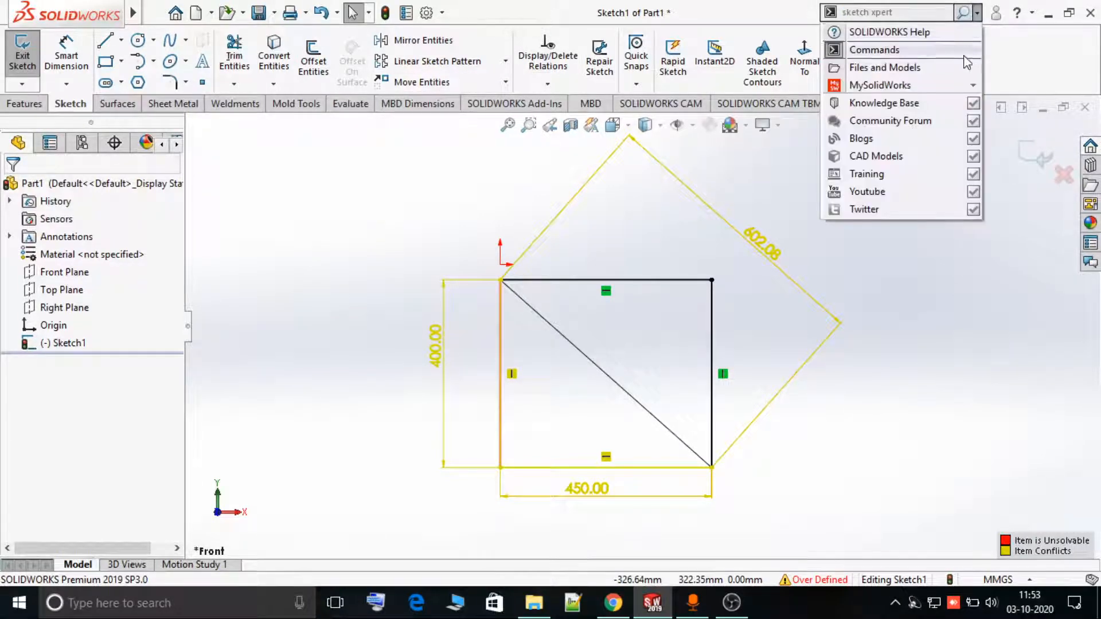
click(907, 52)
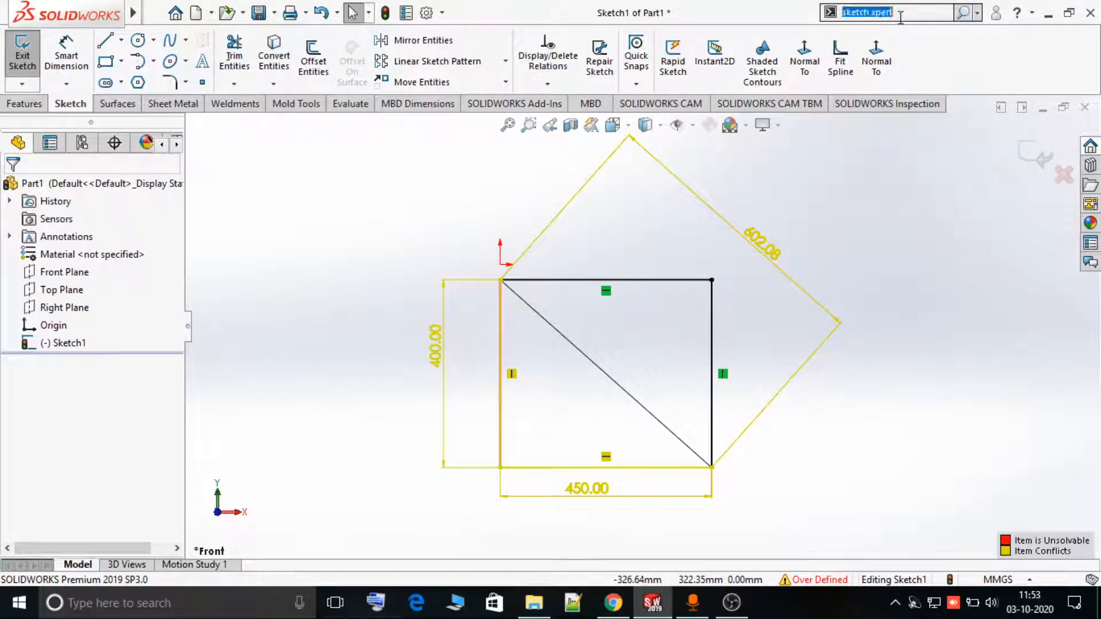
click(901, 17)
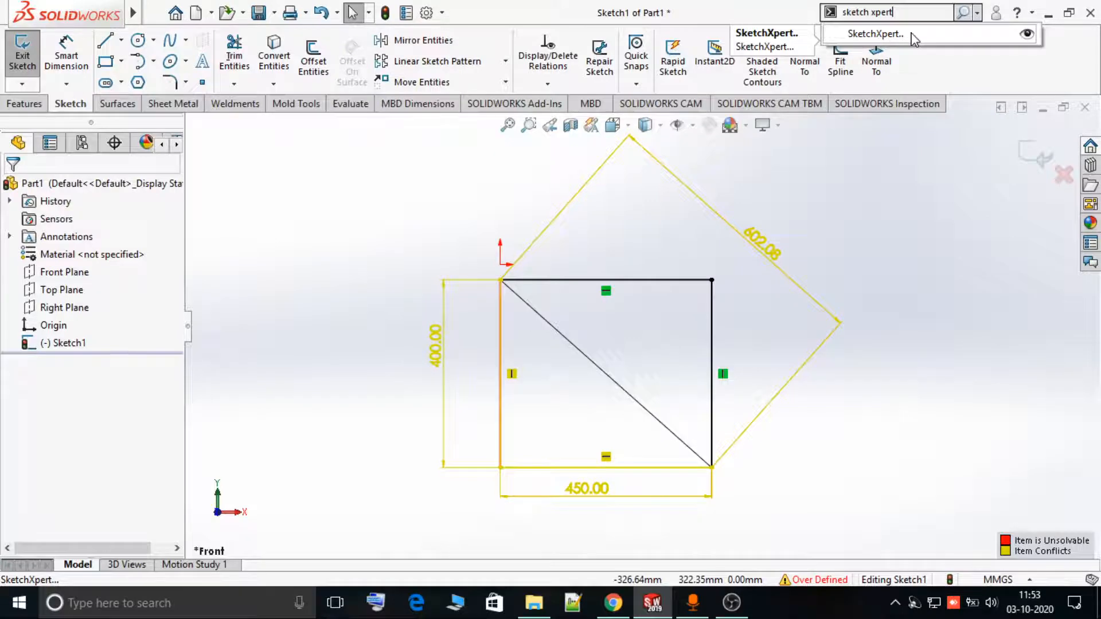
click(875, 33)
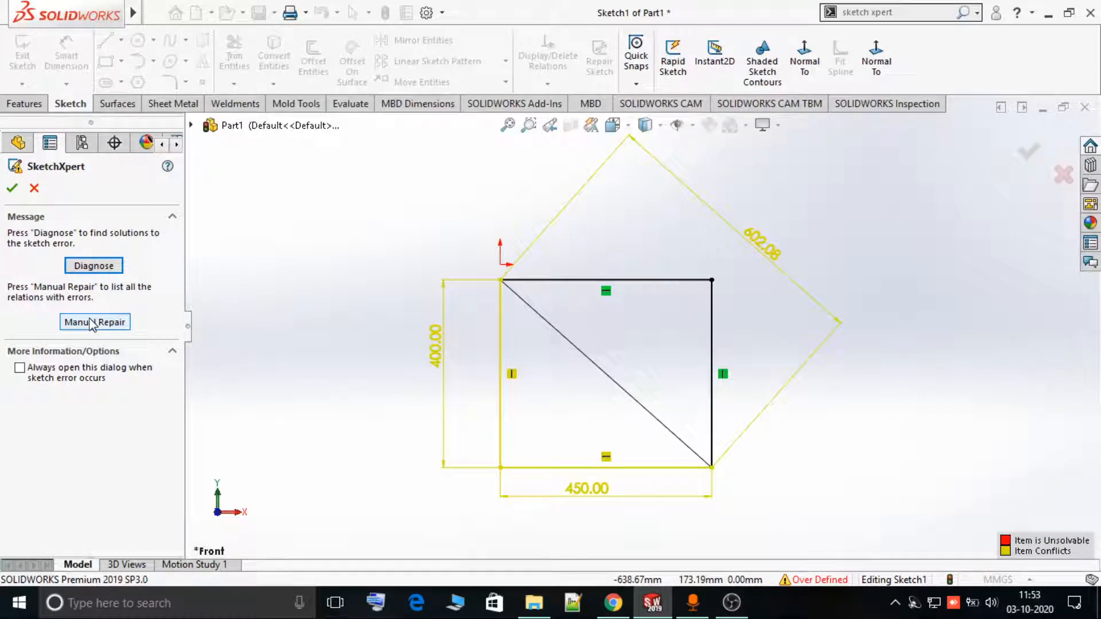
click(93, 268)
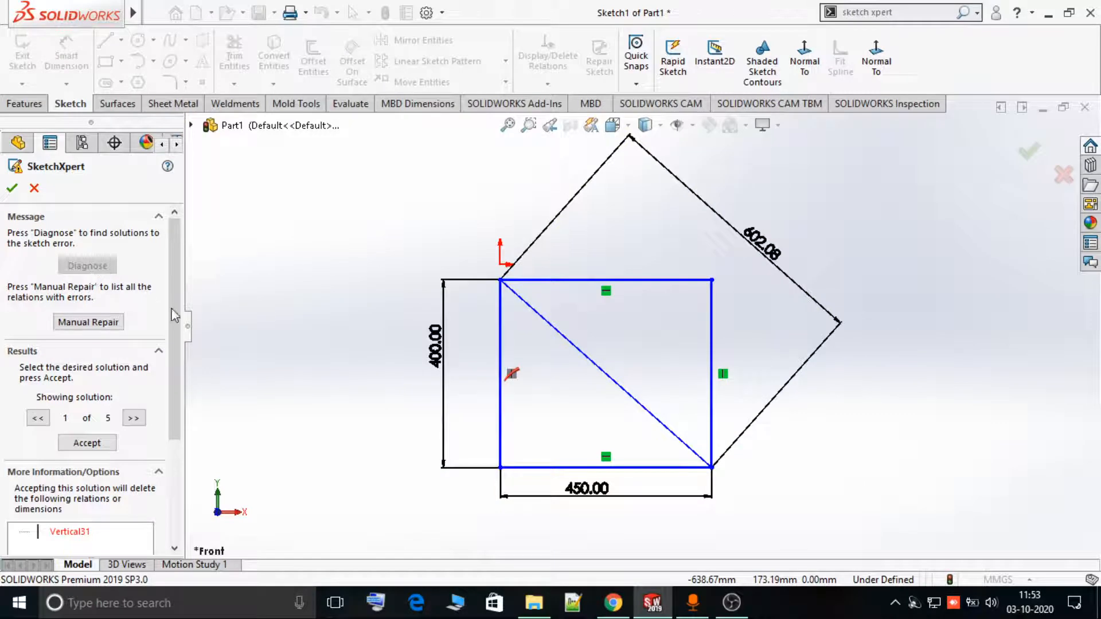
Examine each diagnosed solution from first to last, checking which relation or dimension it would delete.
scroll(109, 445, down, 3)
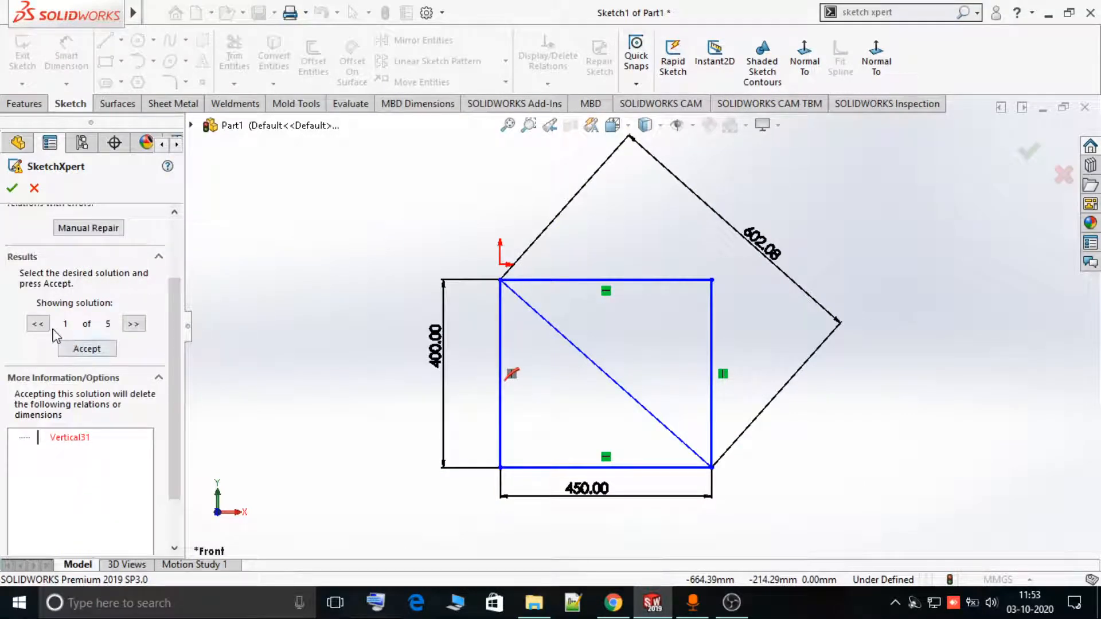
click(81, 439)
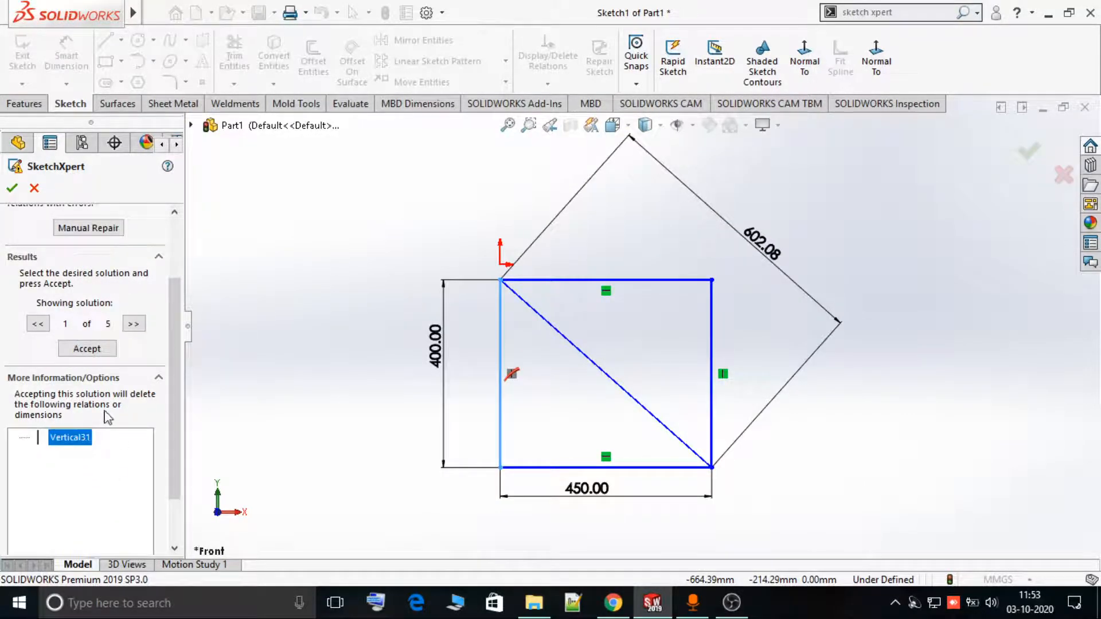
scroll(98, 401, up, 3)
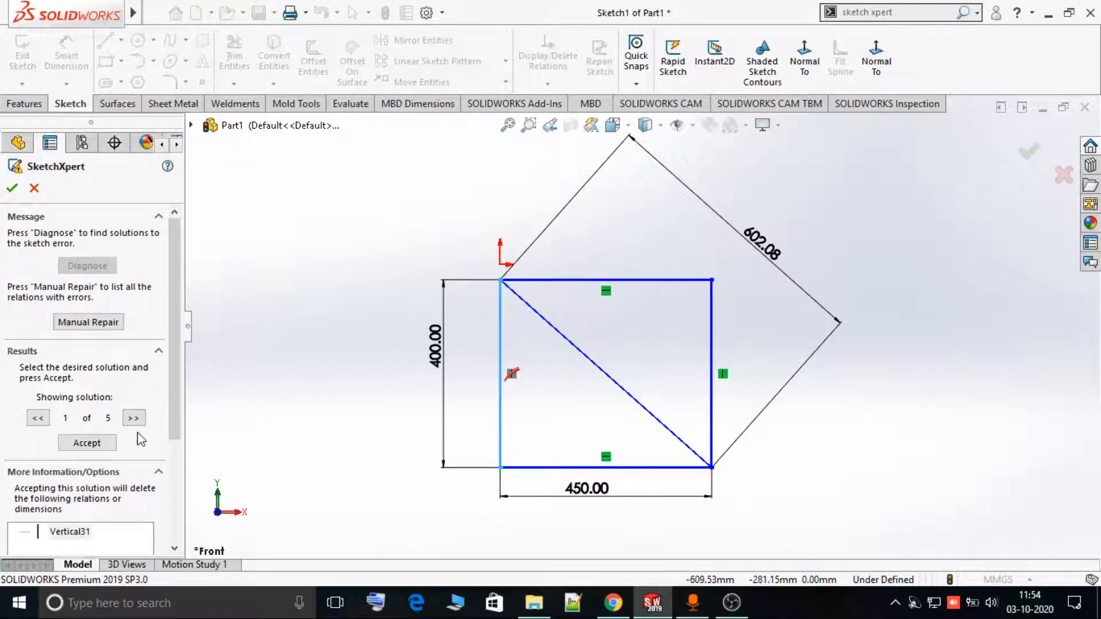
scroll(86, 501, down, 3)
click(132, 326)
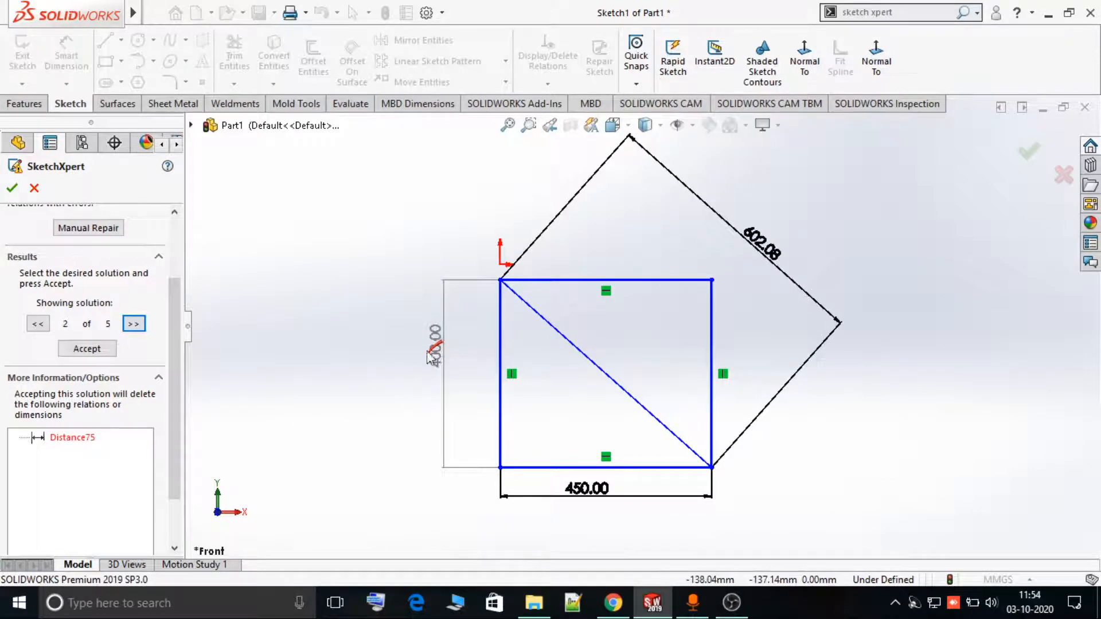
click(137, 324)
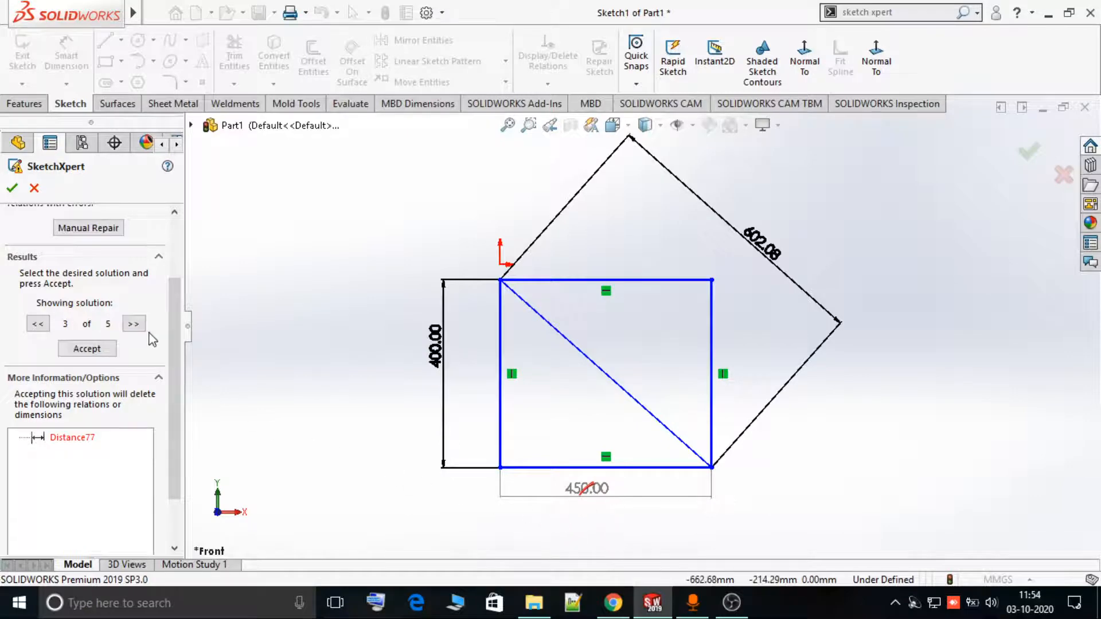
click(134, 324)
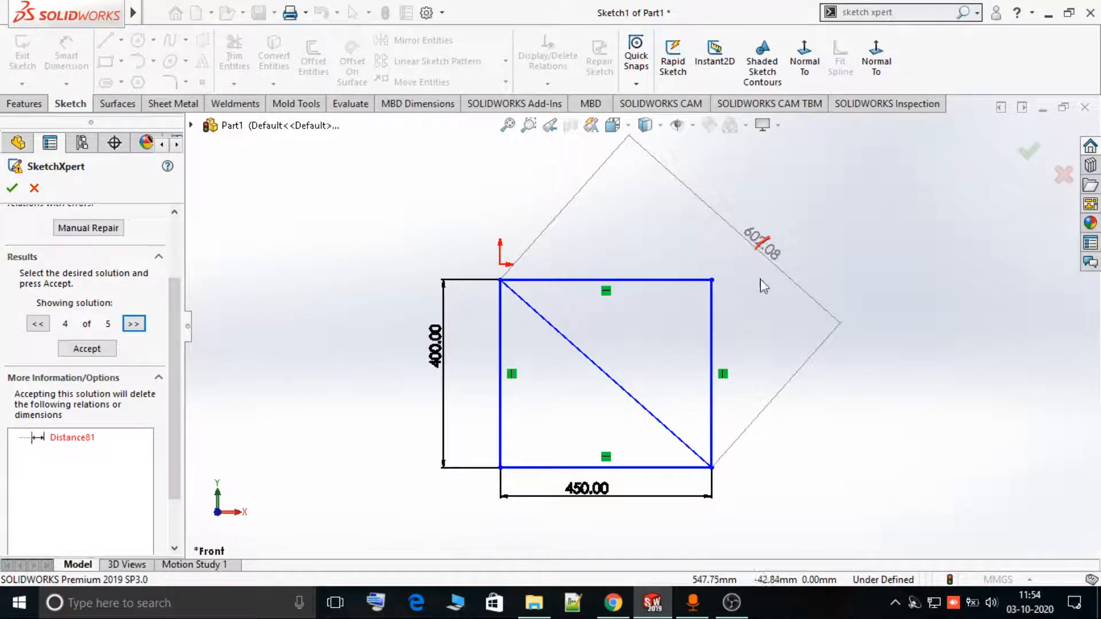
click(134, 324)
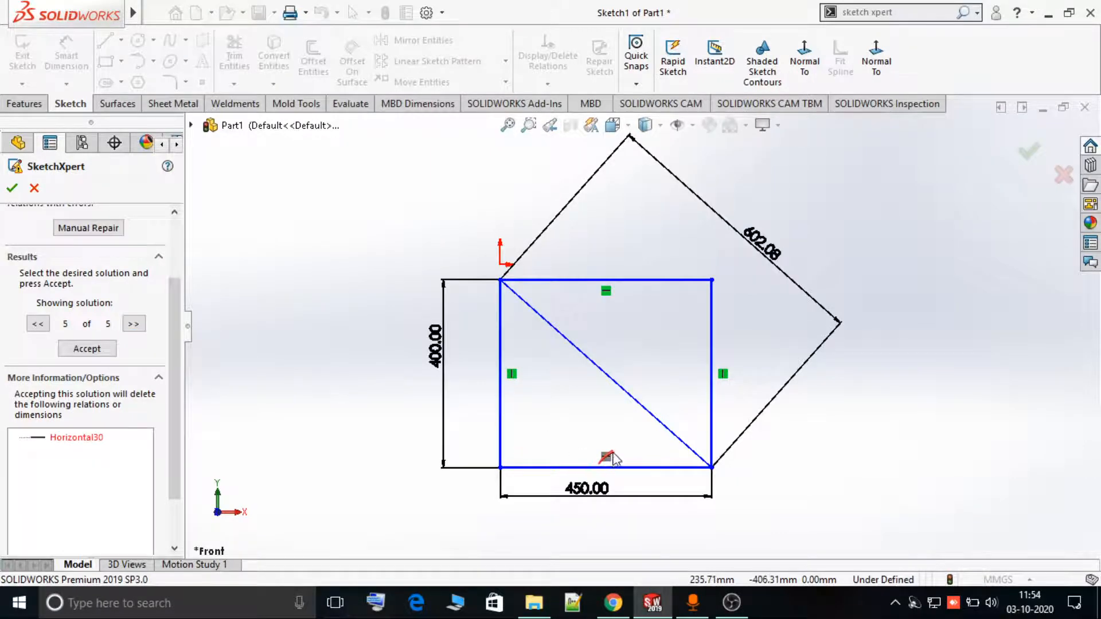
Cycle back through the SketchXpert solutions and compare the first three and the relations or dimensions they would remove.
click(46, 324)
click(38, 324)
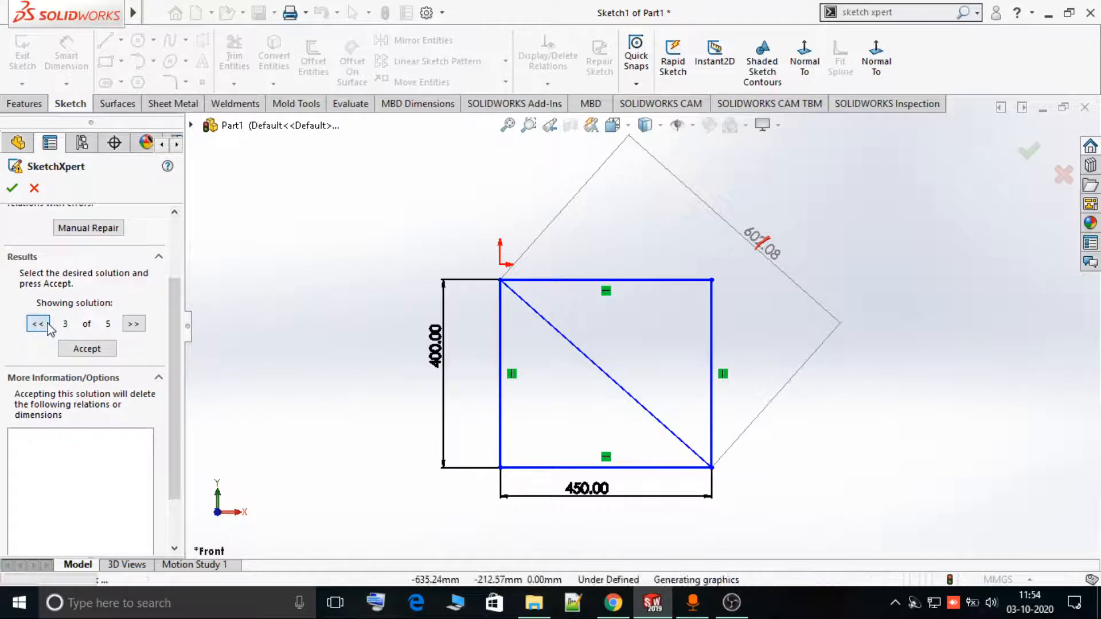
click(38, 323)
click(38, 324)
click(38, 324)
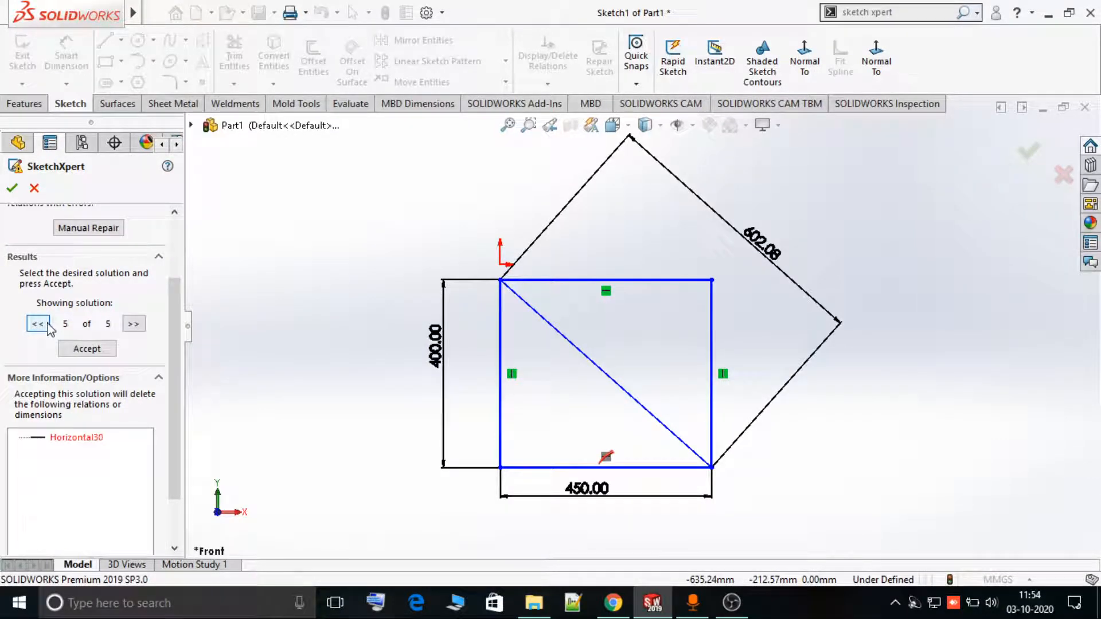
click(38, 324)
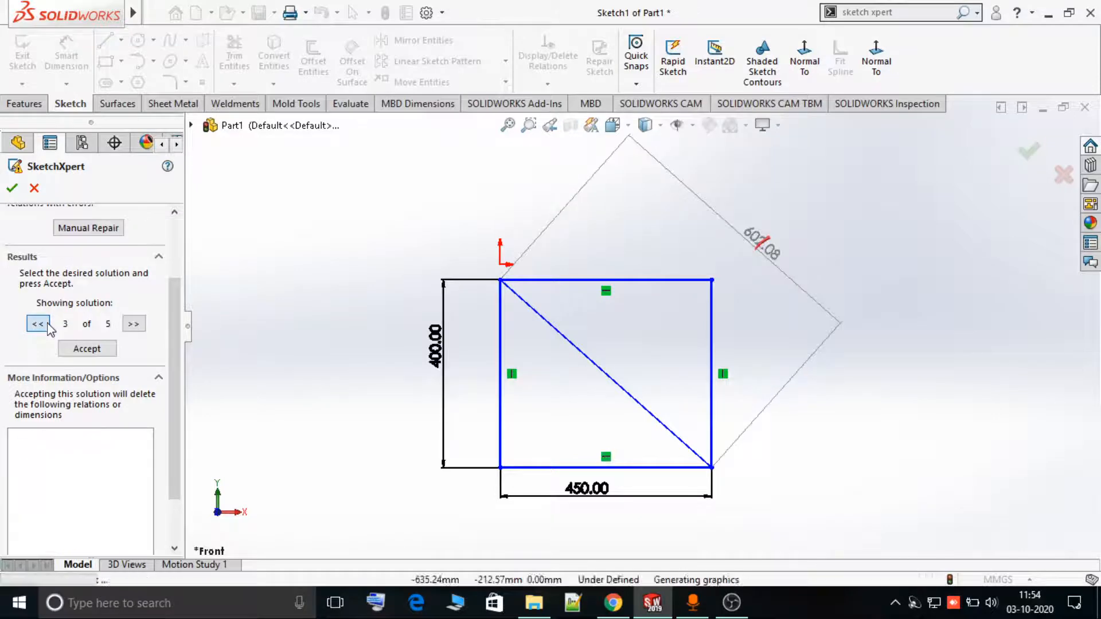
click(38, 324)
click(38, 324)
click(47, 324)
click(47, 324)
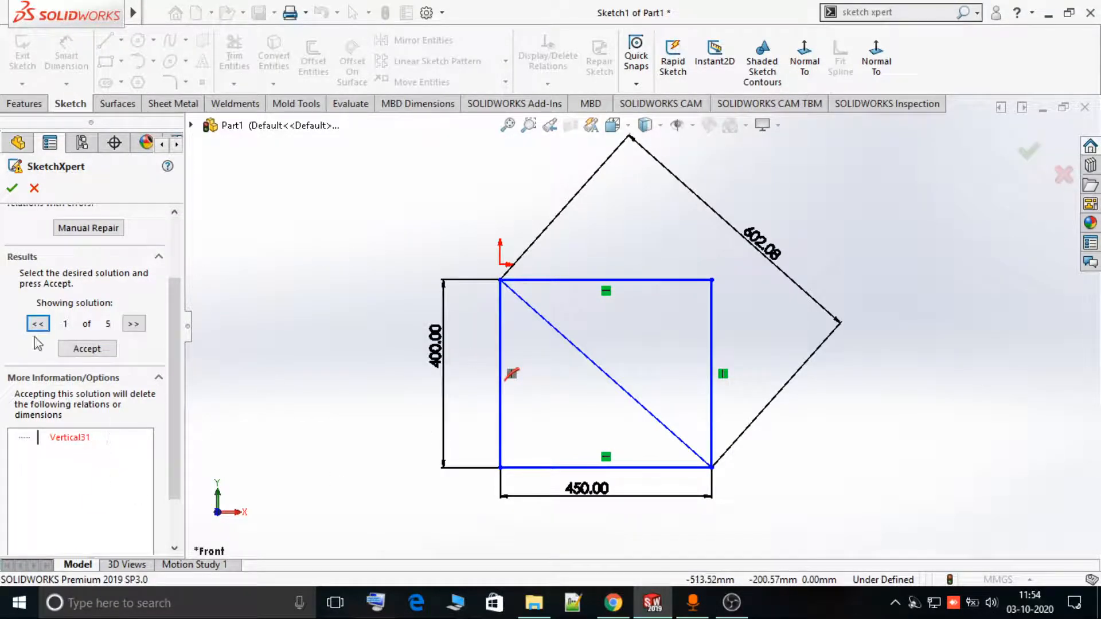
scroll(86, 344, up, 3)
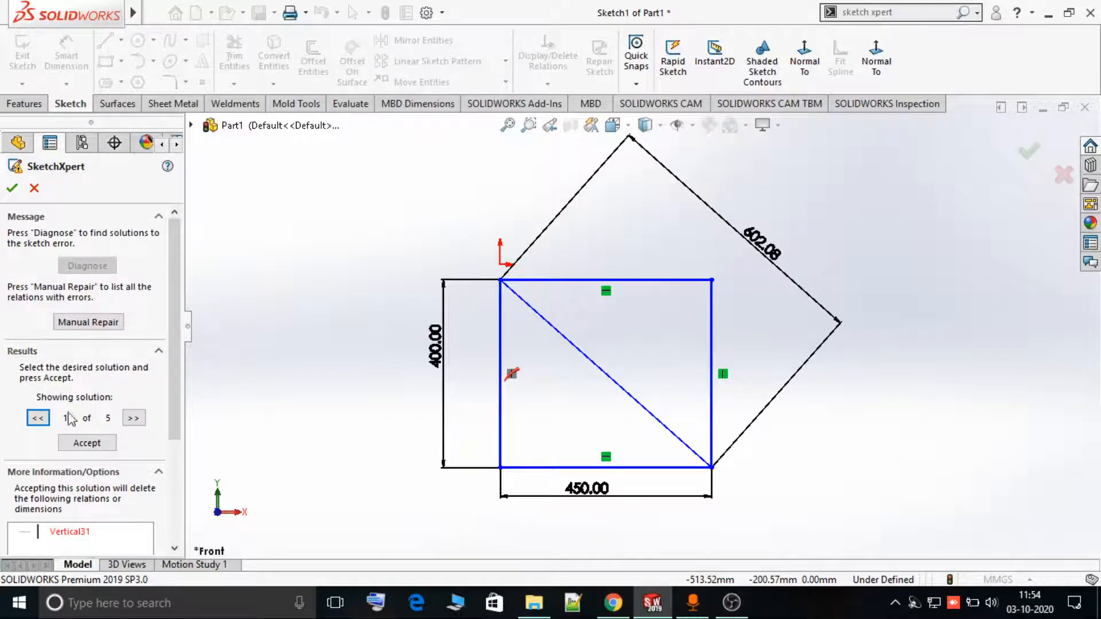
scroll(59, 446, down, 3)
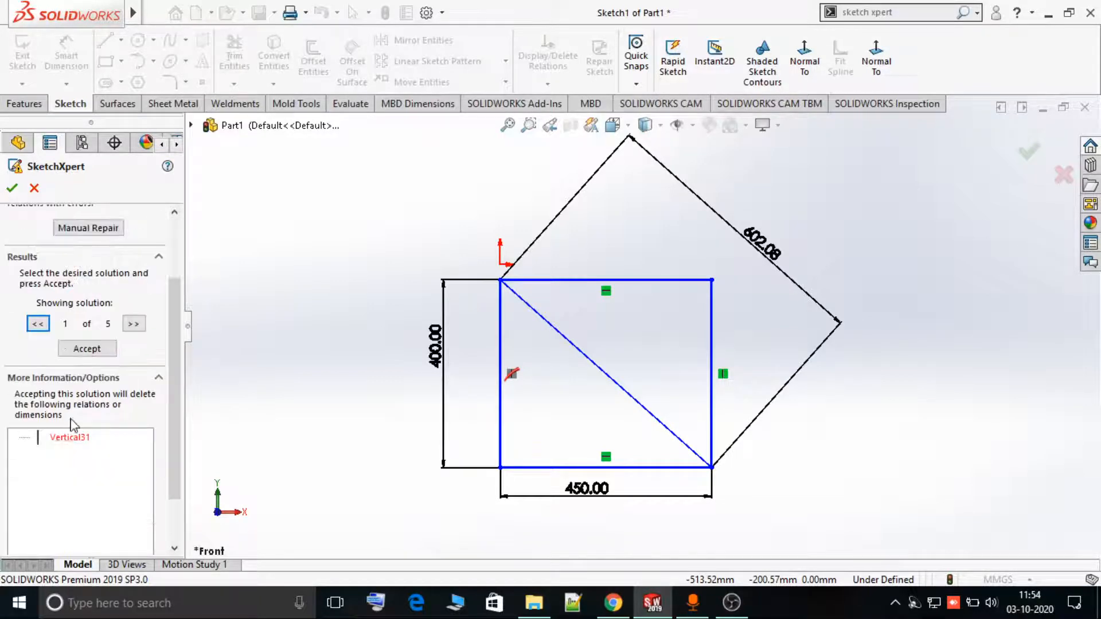
scroll(60, 427, up, 3)
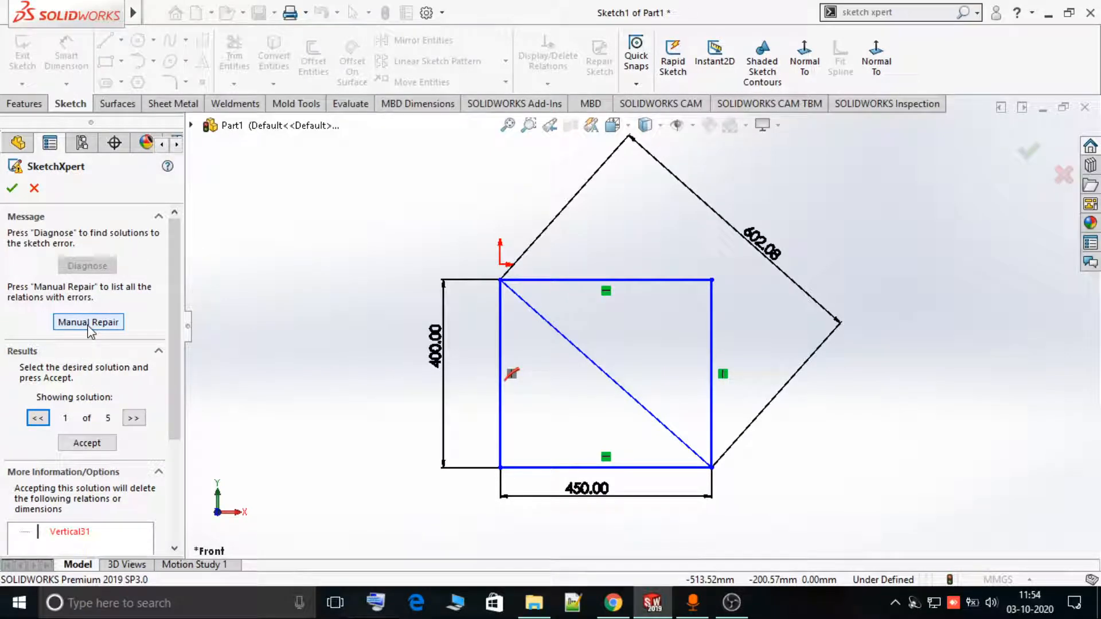
scroll(89, 433, down, 5)
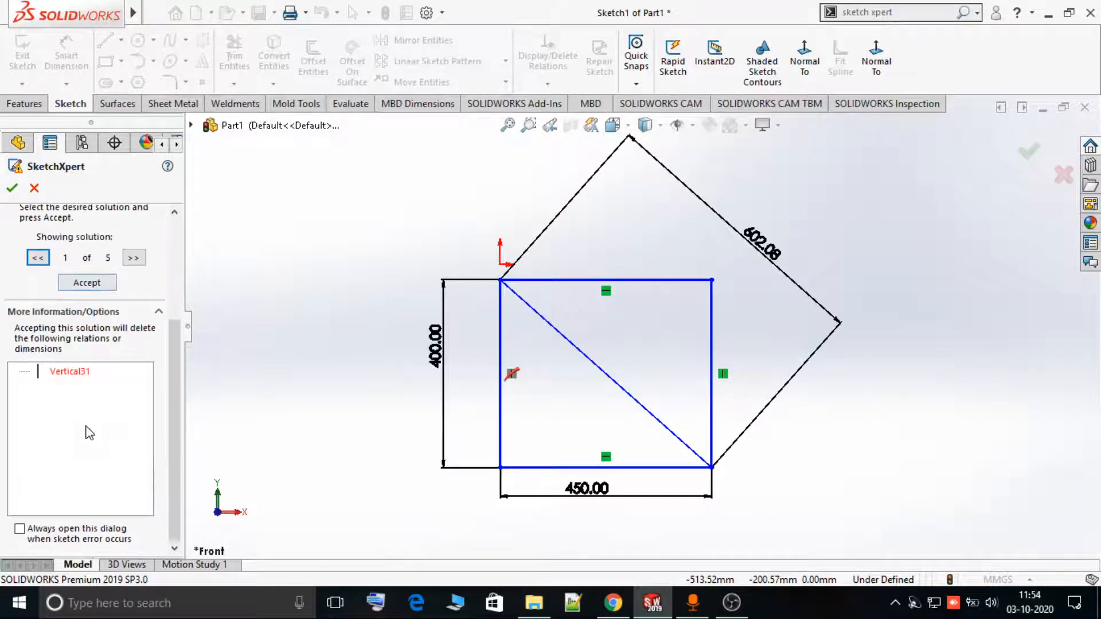
click(134, 257)
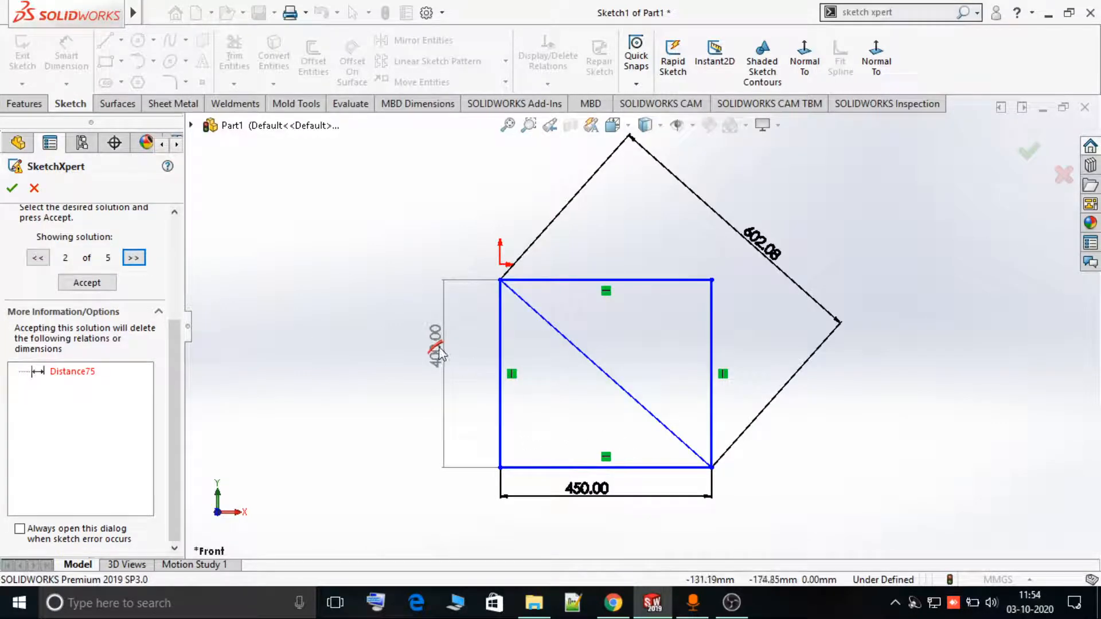
click(133, 257)
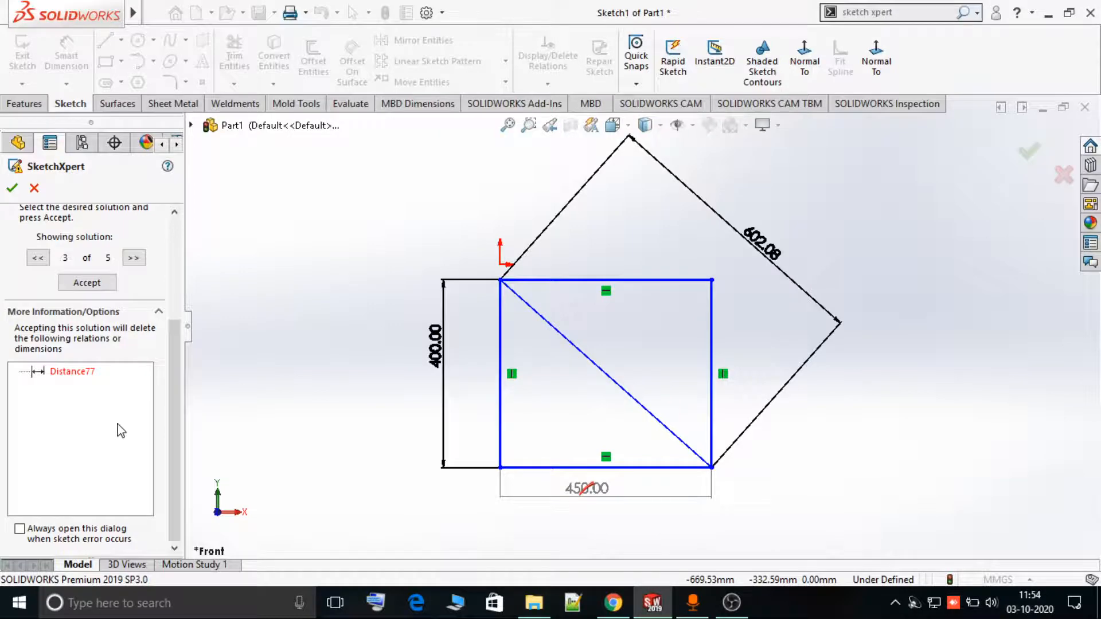
scroll(121, 431, up, 3)
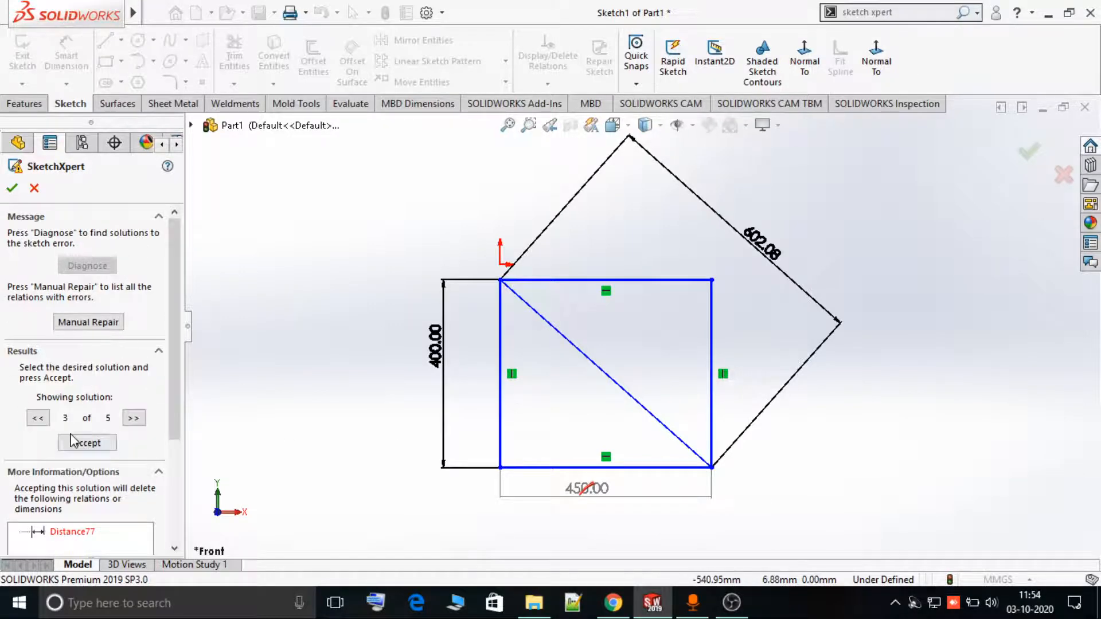
Accept the first solution, which deletes the vertical relation on the rectangle's left edge, and finish SketchXpert.
click(38, 418)
click(38, 418)
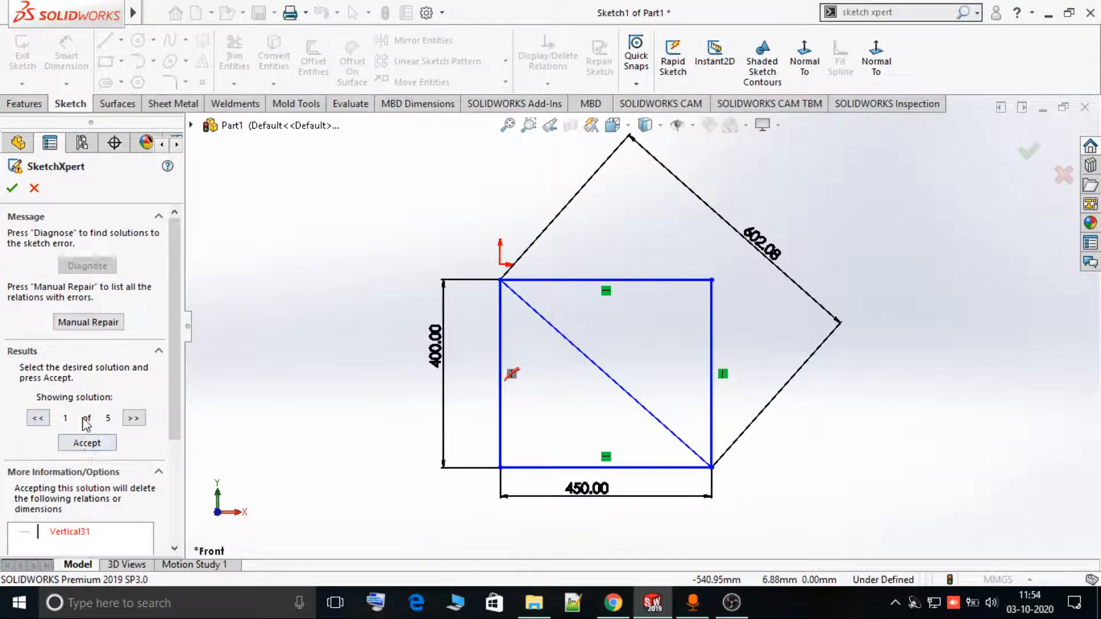
scroll(86, 423, down, 3)
click(68, 371)
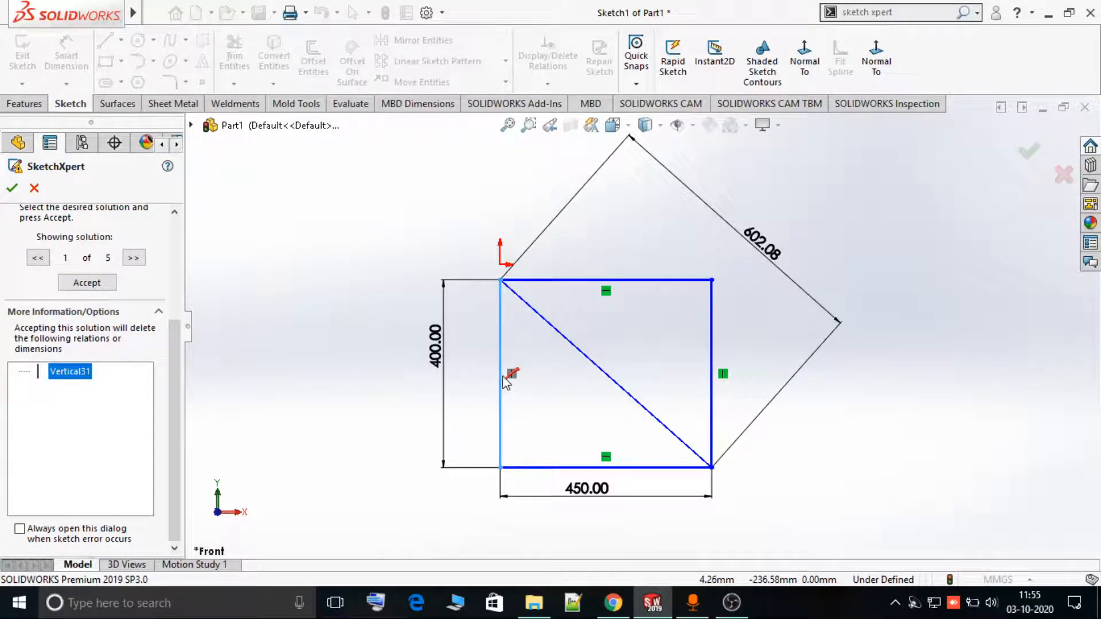
click(93, 286)
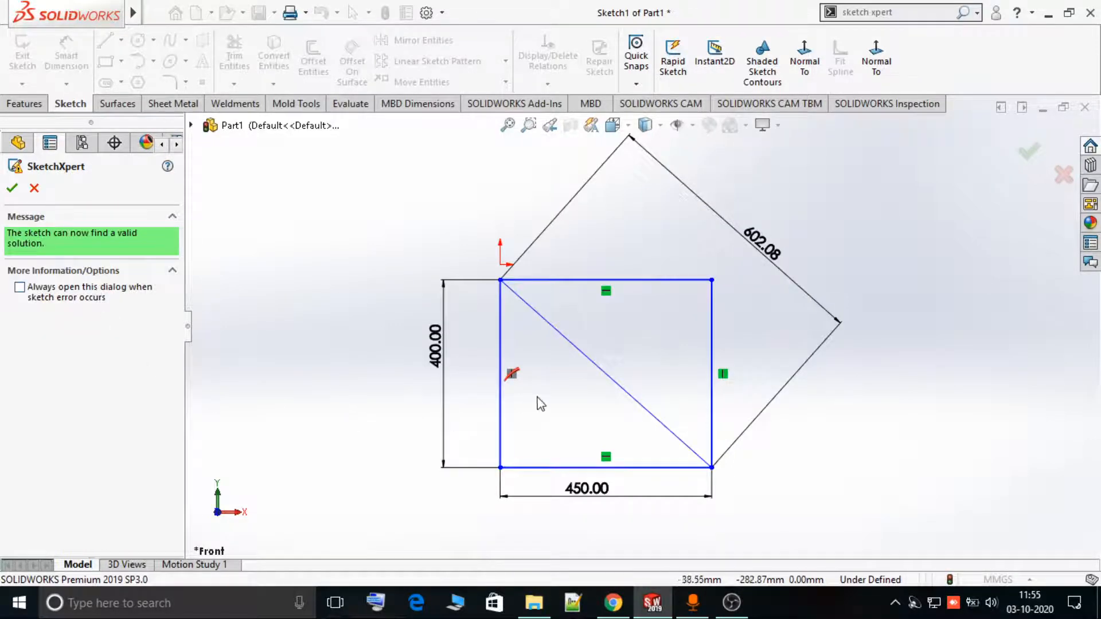
click(12, 188)
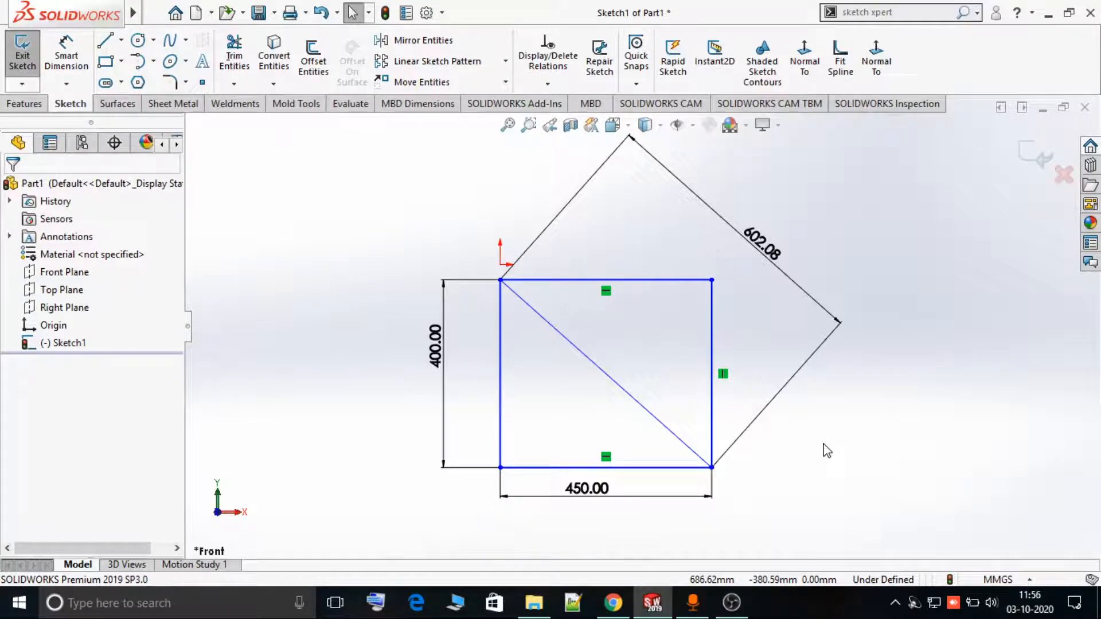
Add a coincident relation between the rectangle's upper-left corner and the origin, and finish adding relations.
click(548, 84)
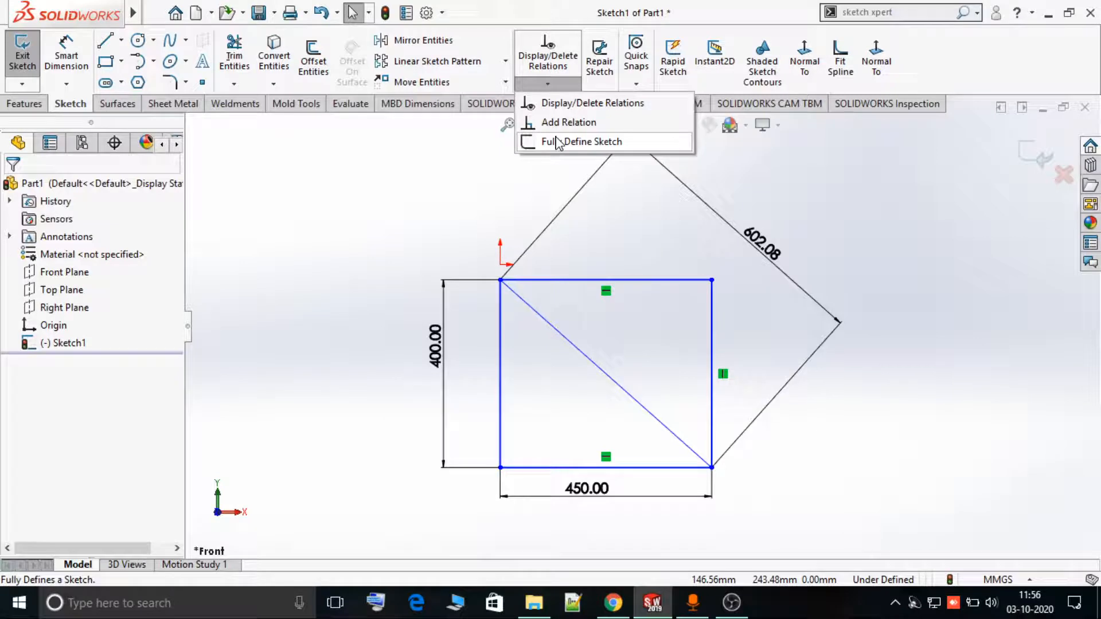
click(568, 122)
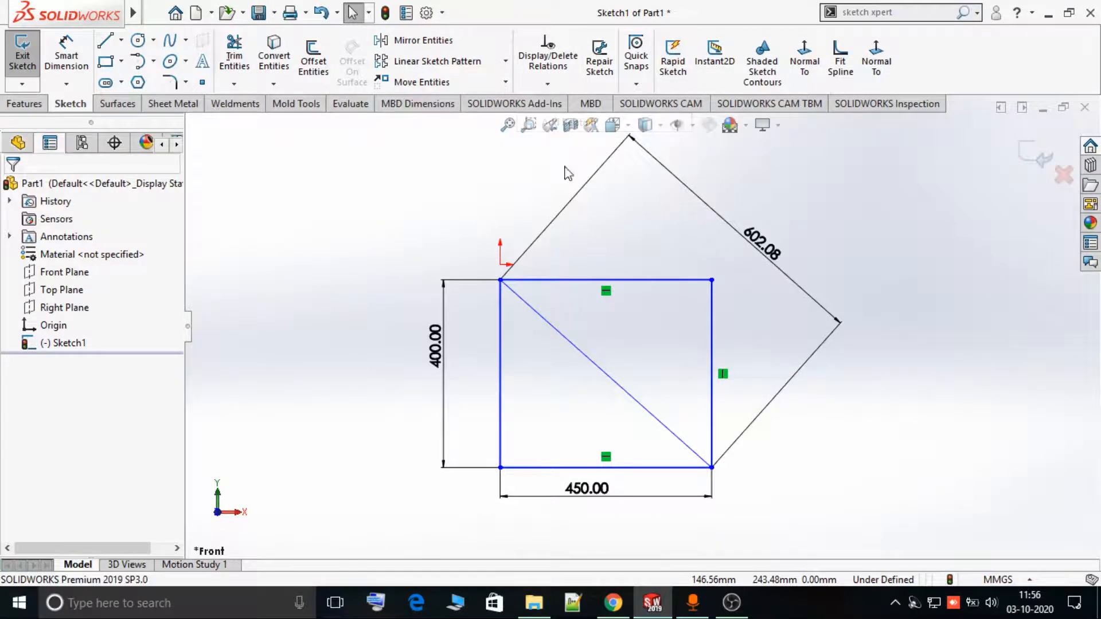
click(500, 280)
click(500, 264)
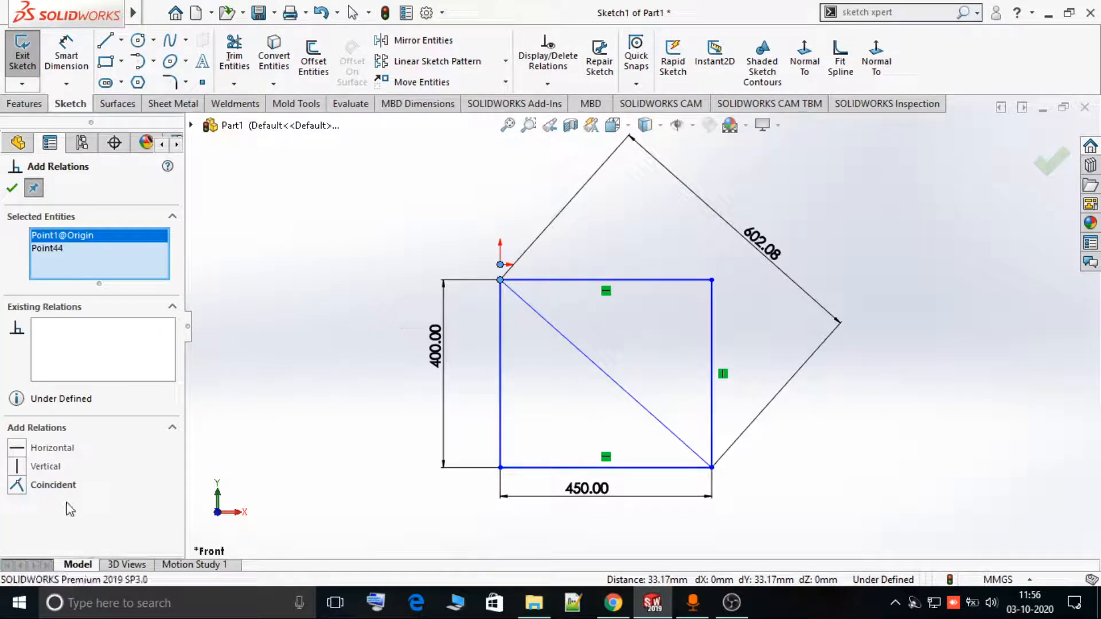
click(17, 485)
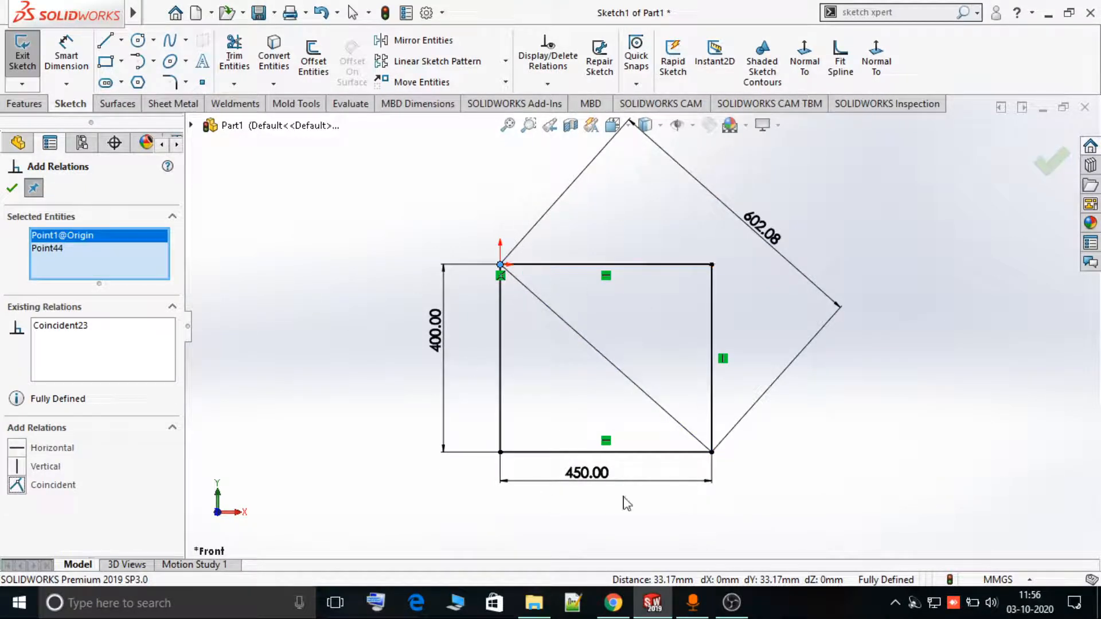
scroll(793, 422, up, 1)
scroll(797, 429, up, 1)
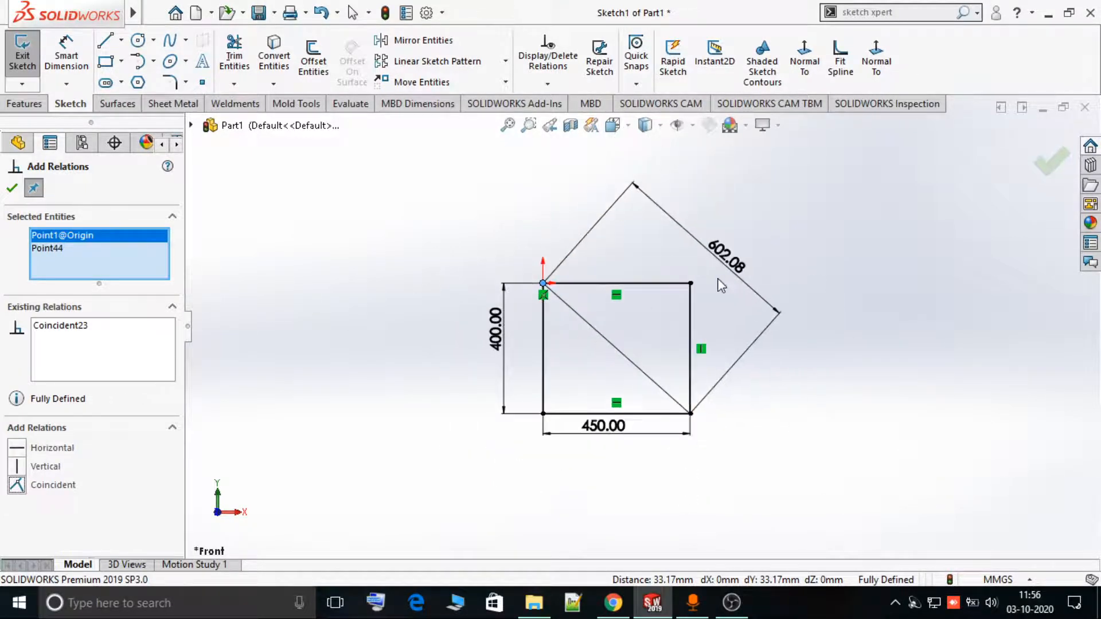
scroll(720, 282, down, 2)
click(11, 188)
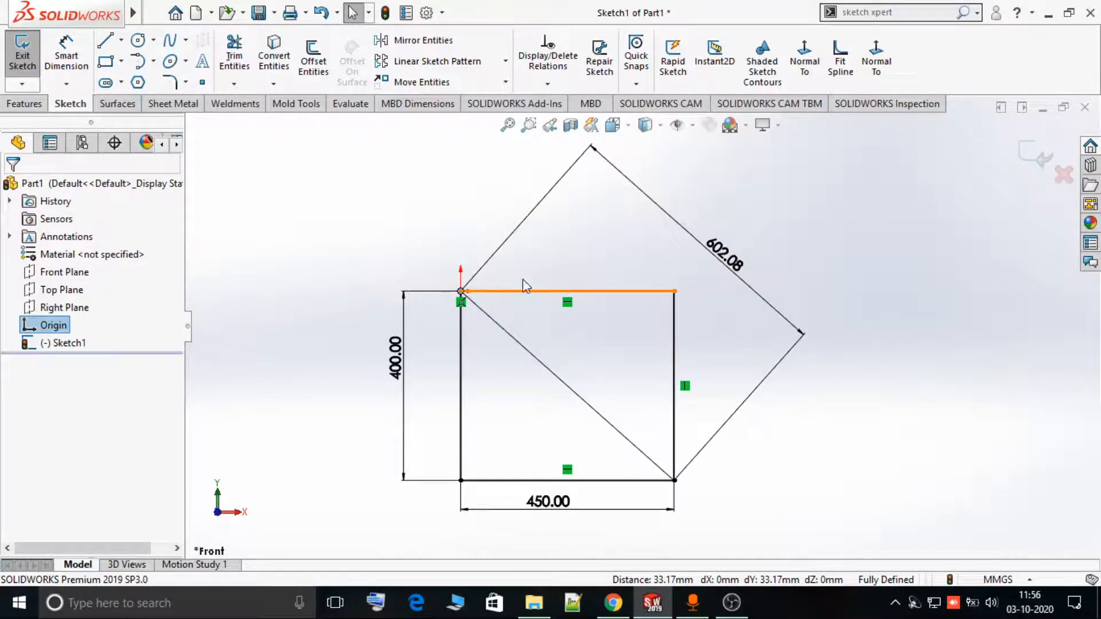
click(864, 13)
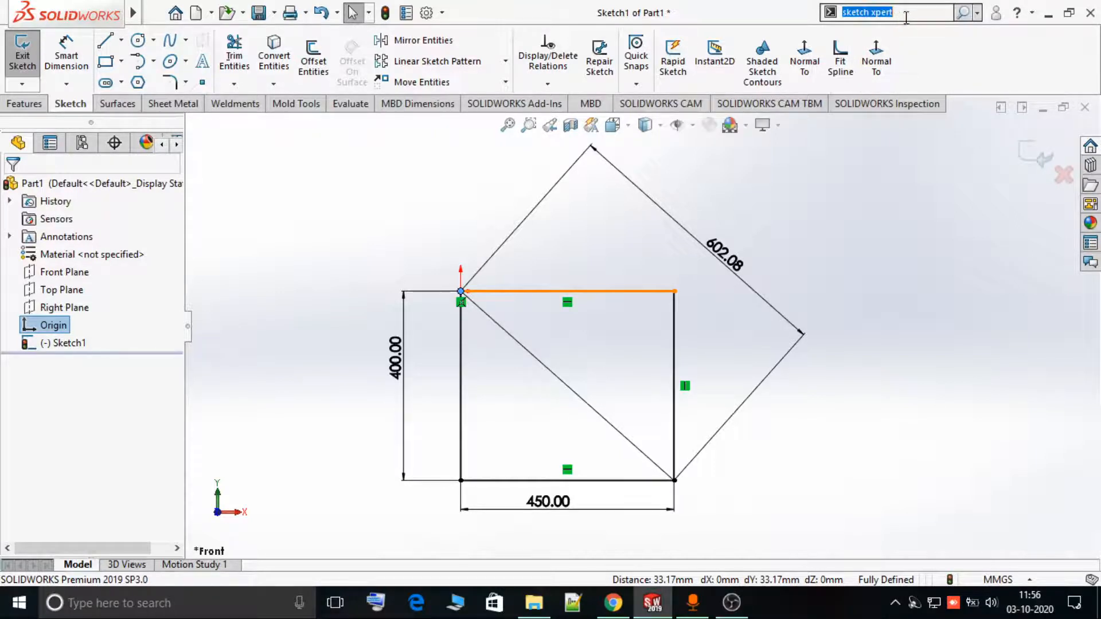
click(977, 14)
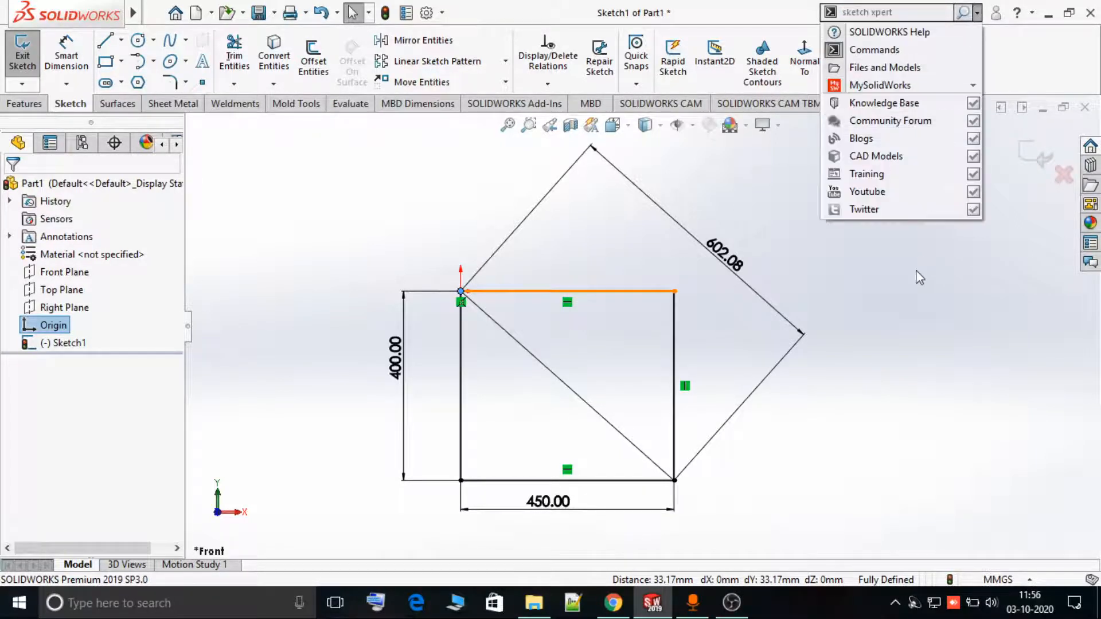
click(916, 275)
click(324, 13)
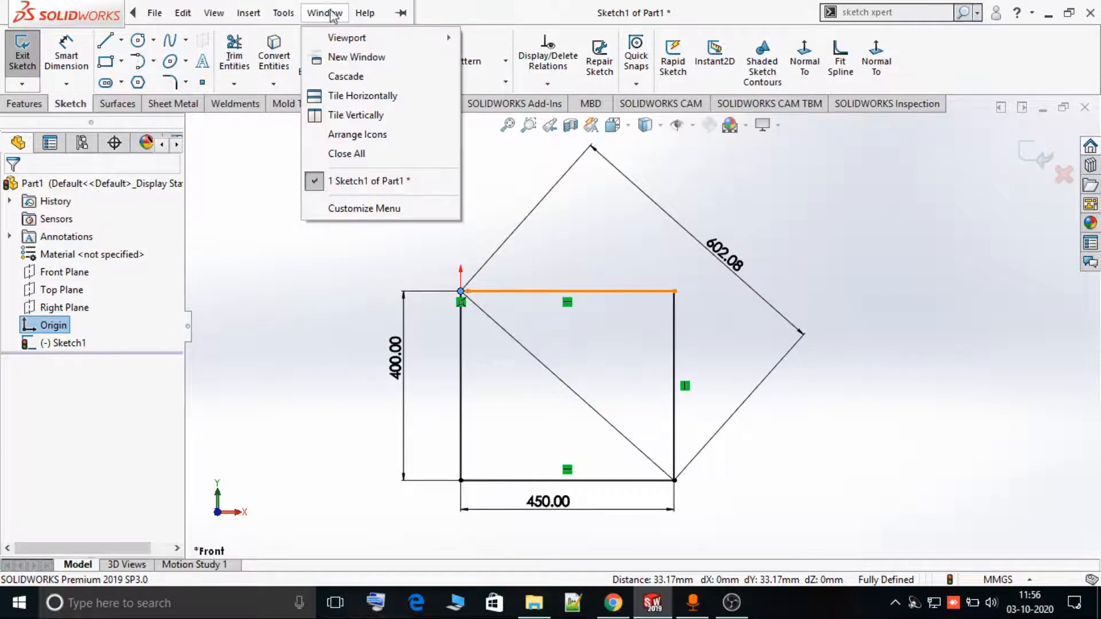
click(532, 192)
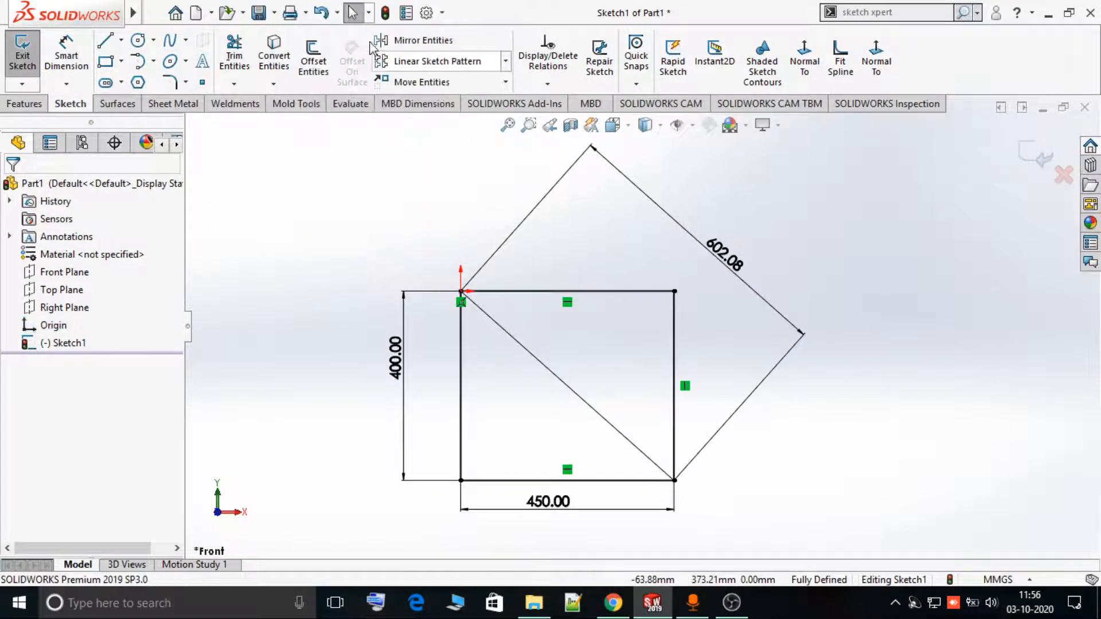
Undo the coincident relation at the origin and the accepted SketchXpert solution.
click(322, 13)
click(322, 13)
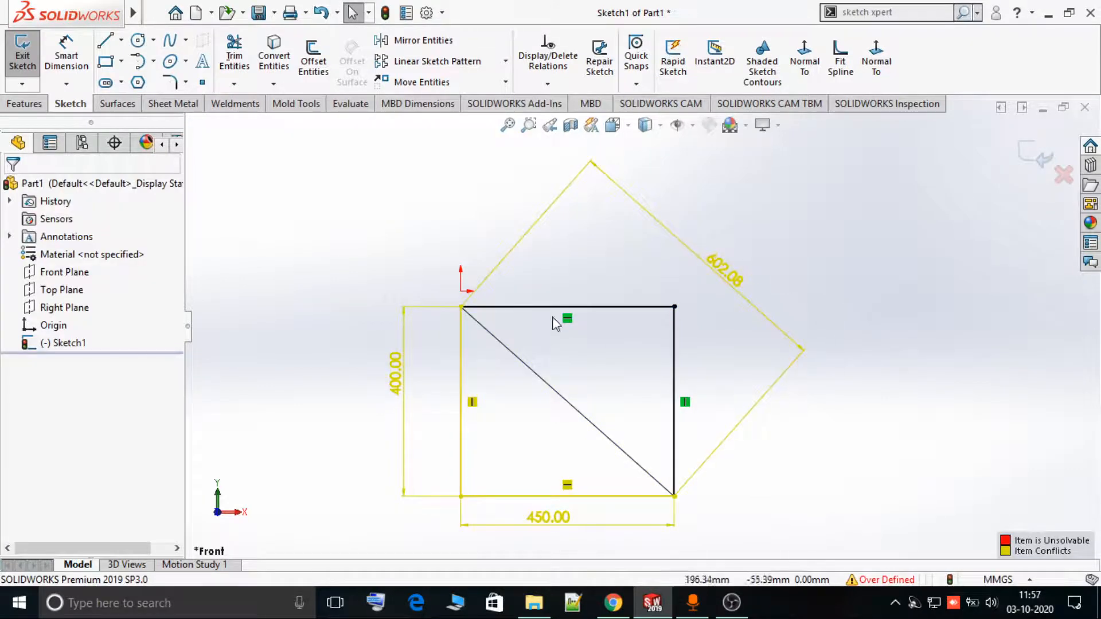
click(863, 581)
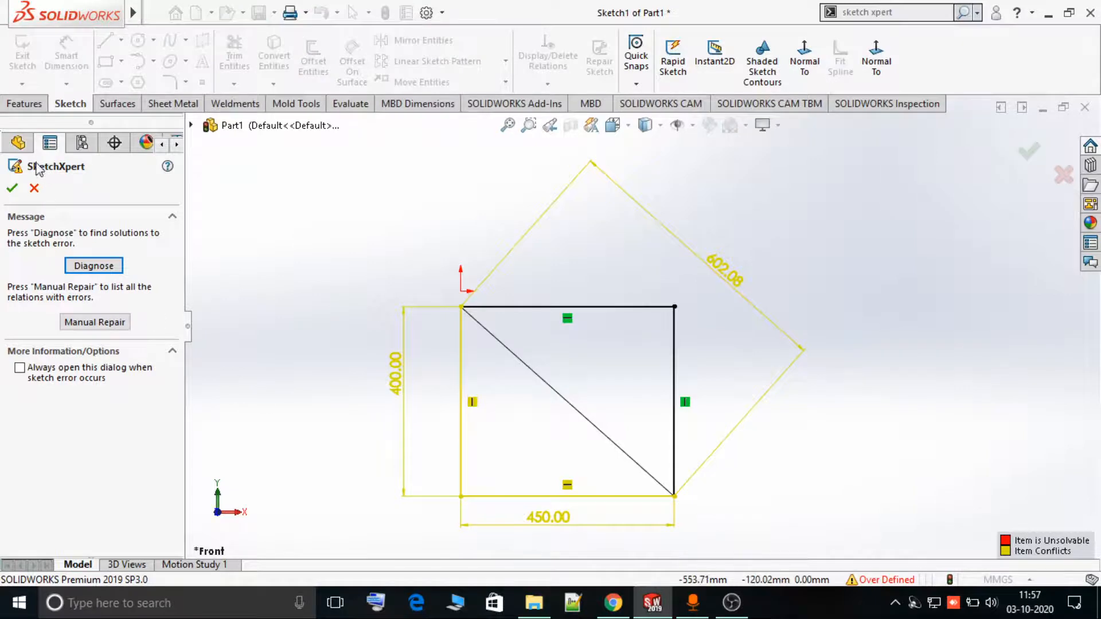
drag(38, 168, 76, 171)
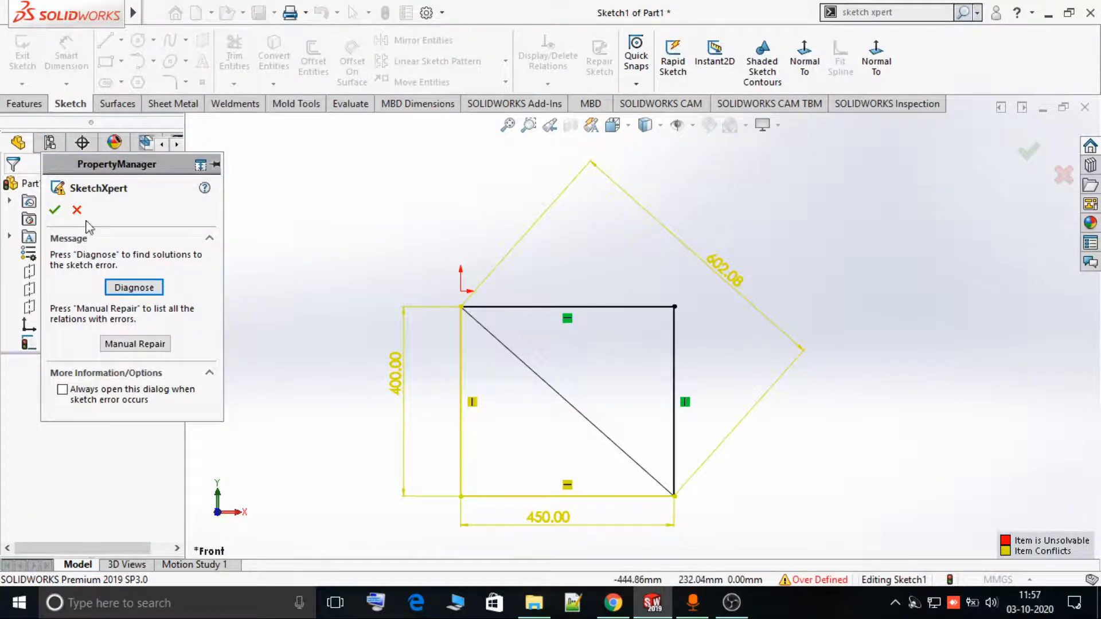
click(77, 209)
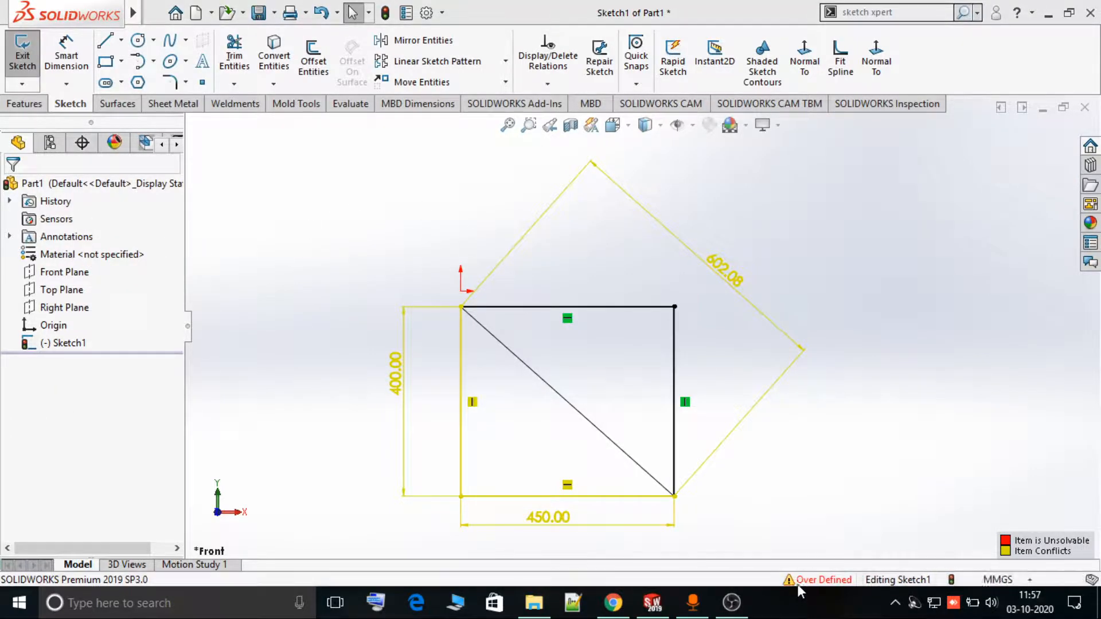
click(797, 584)
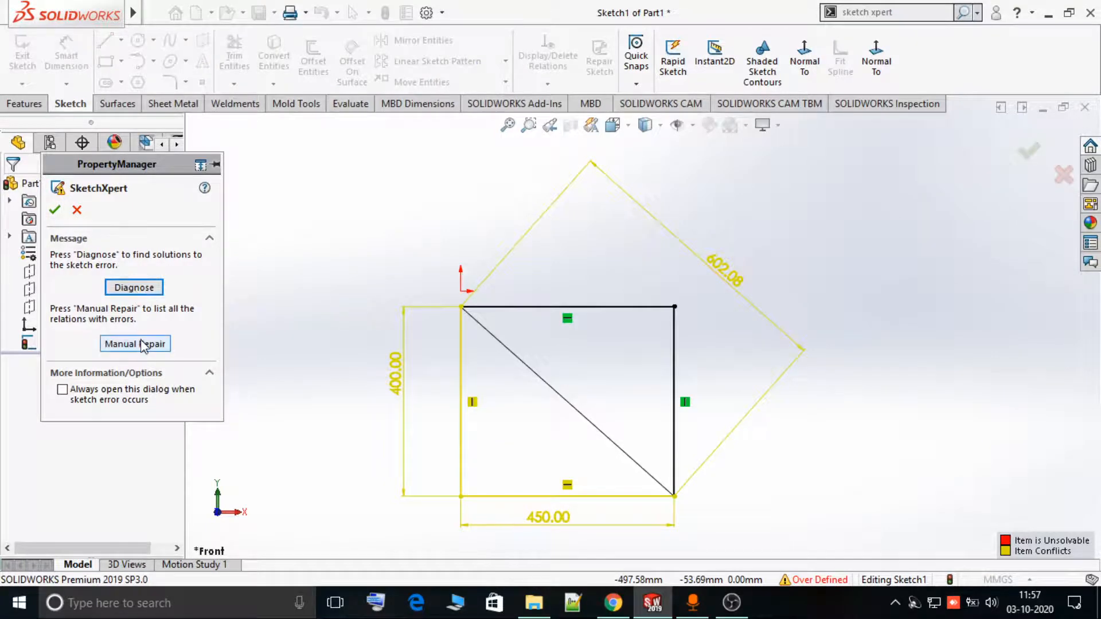
drag(102, 165, 80, 142)
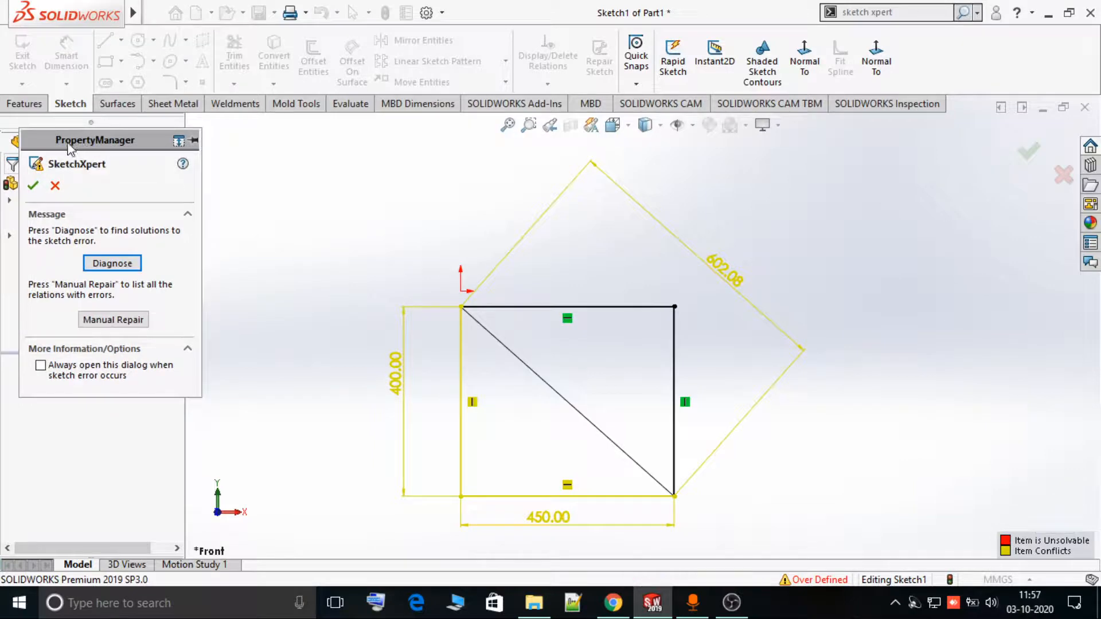
double_click(69, 147)
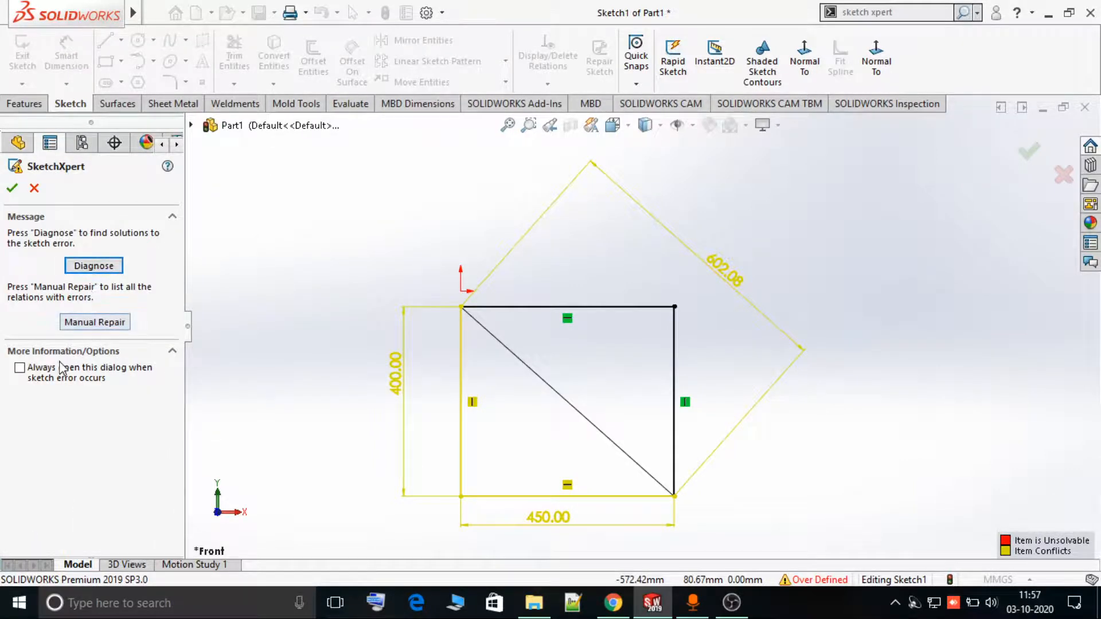
click(12, 187)
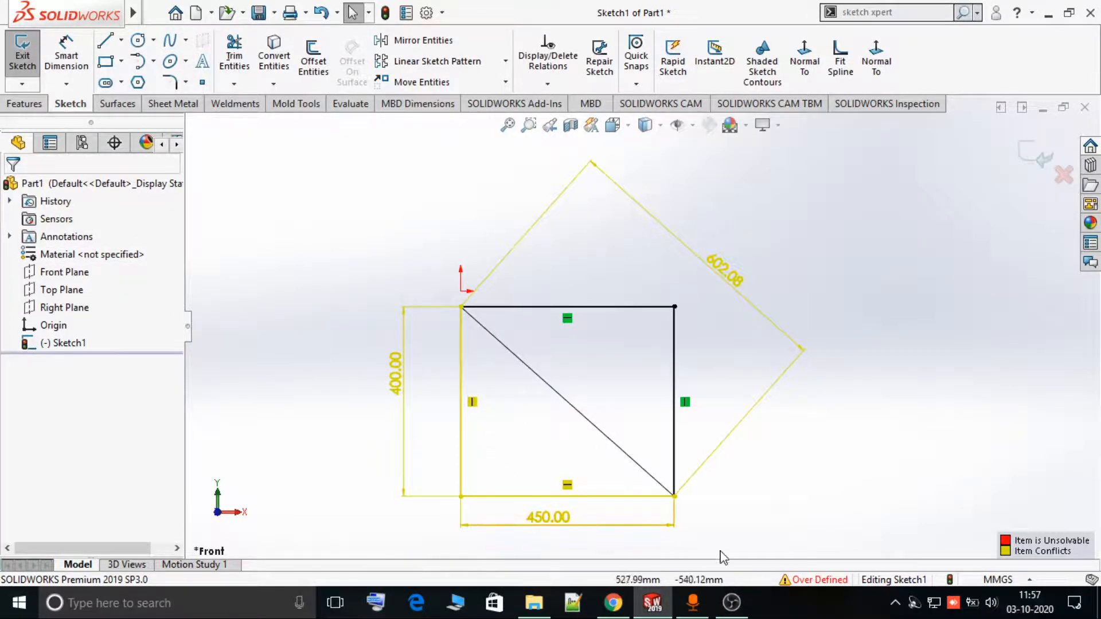
Open SketchXpert from the over-defined status, diagnose the sketch, and accept the first solution, which deletes the left edge's vertical relation.
click(830, 579)
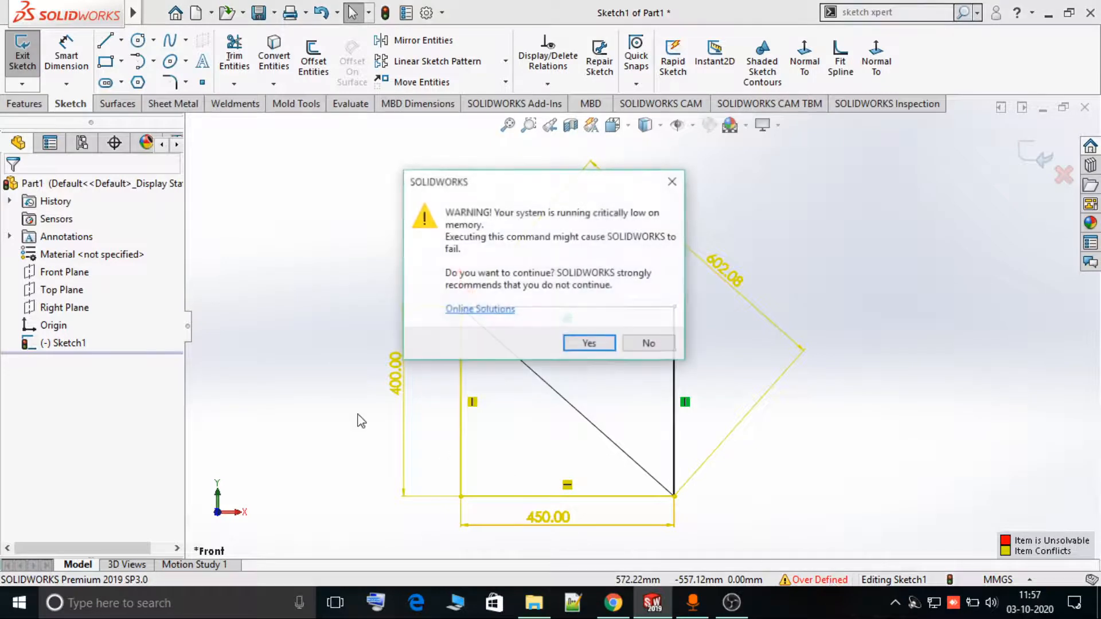
click(650, 343)
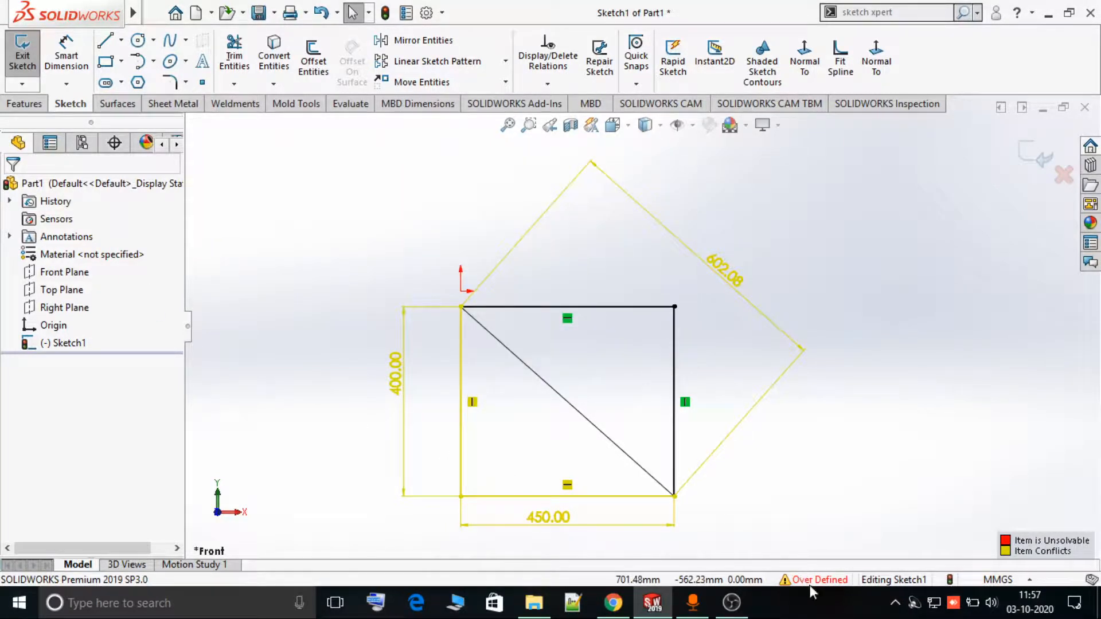
click(591, 343)
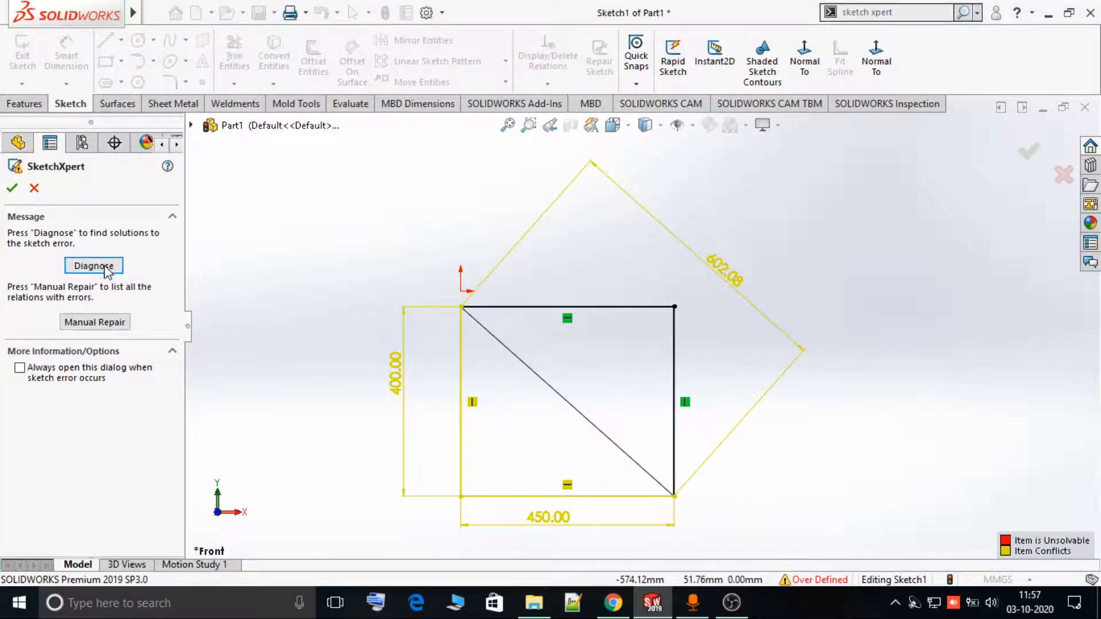
click(93, 266)
click(94, 443)
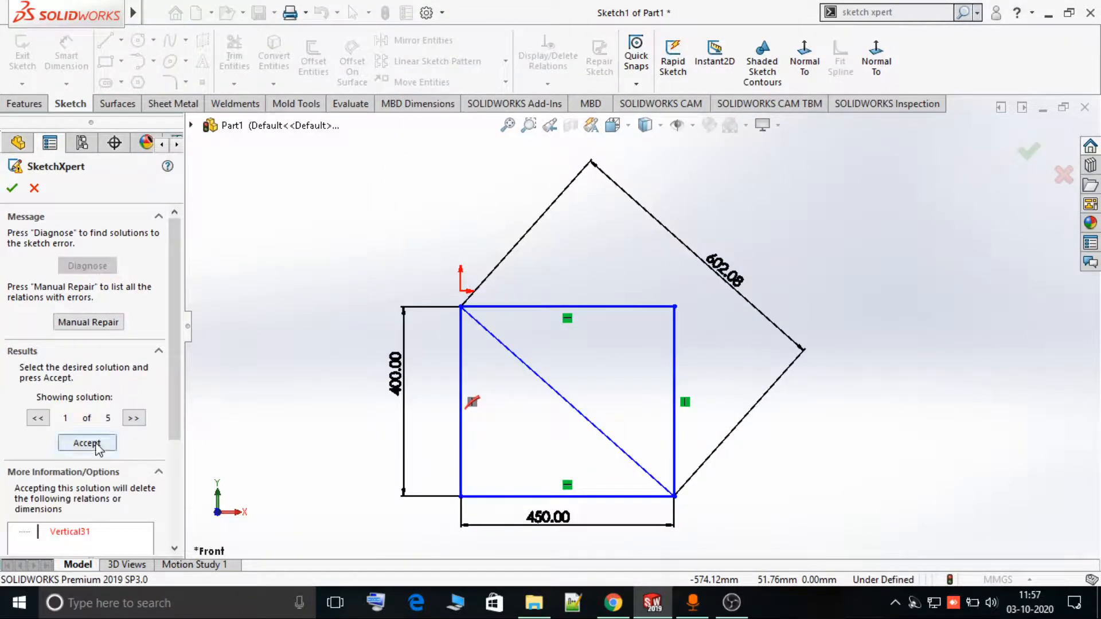
click(12, 188)
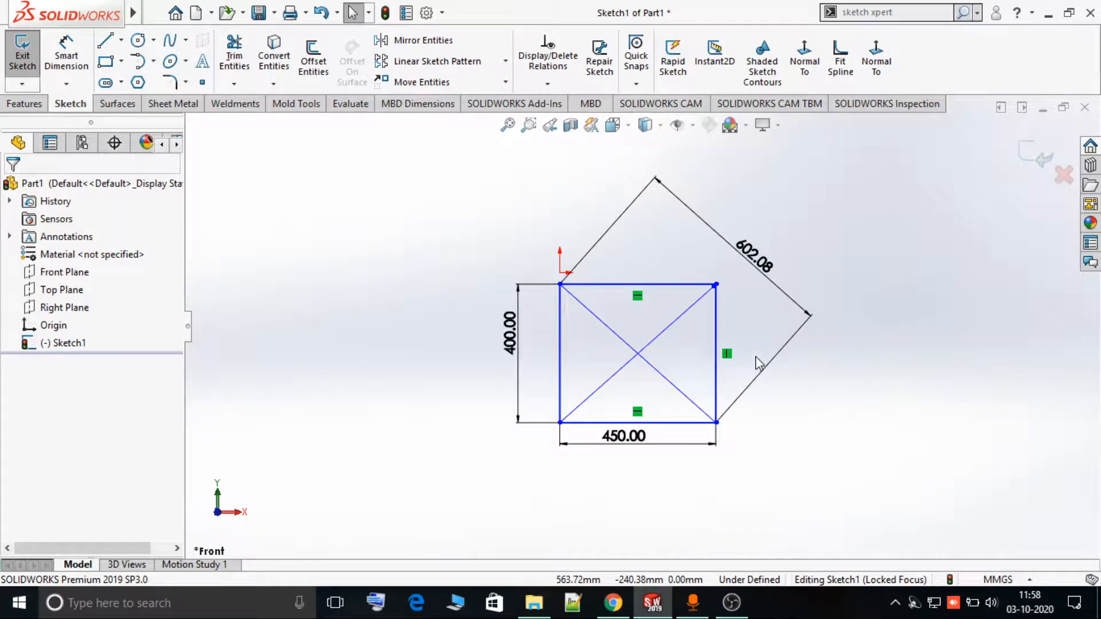
Run Repair Sketch and raise the gap threshold to 9.63327566 mm to locate the gap near the rectangle's upper-right corner.
scroll(756, 357, up, 2)
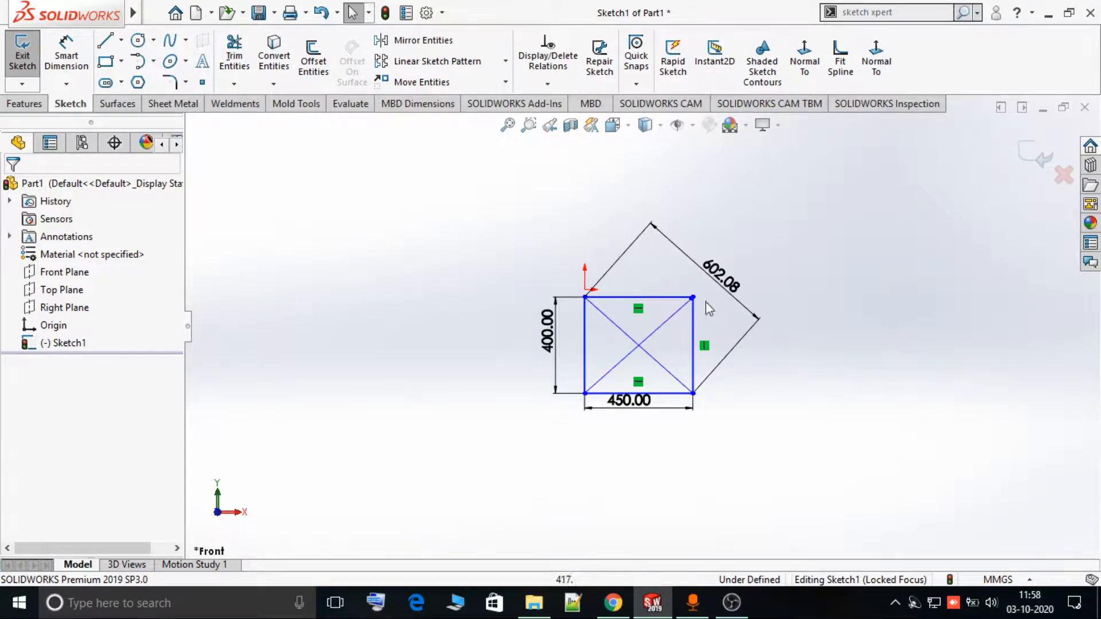
scroll(688, 307, down, 3)
scroll(653, 332, down, 5)
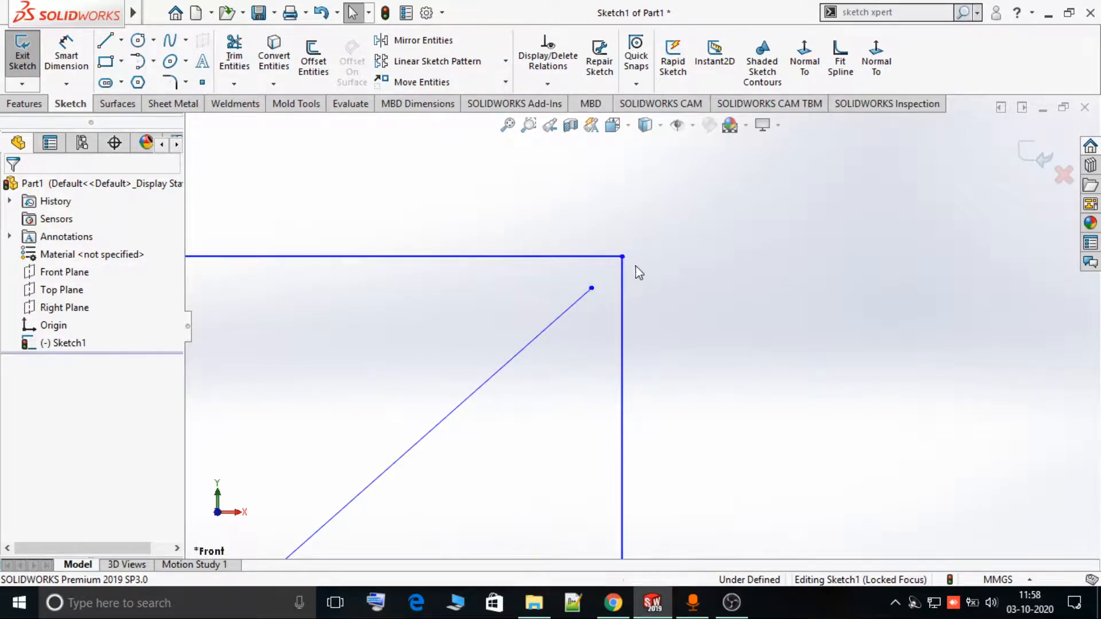
key(f)
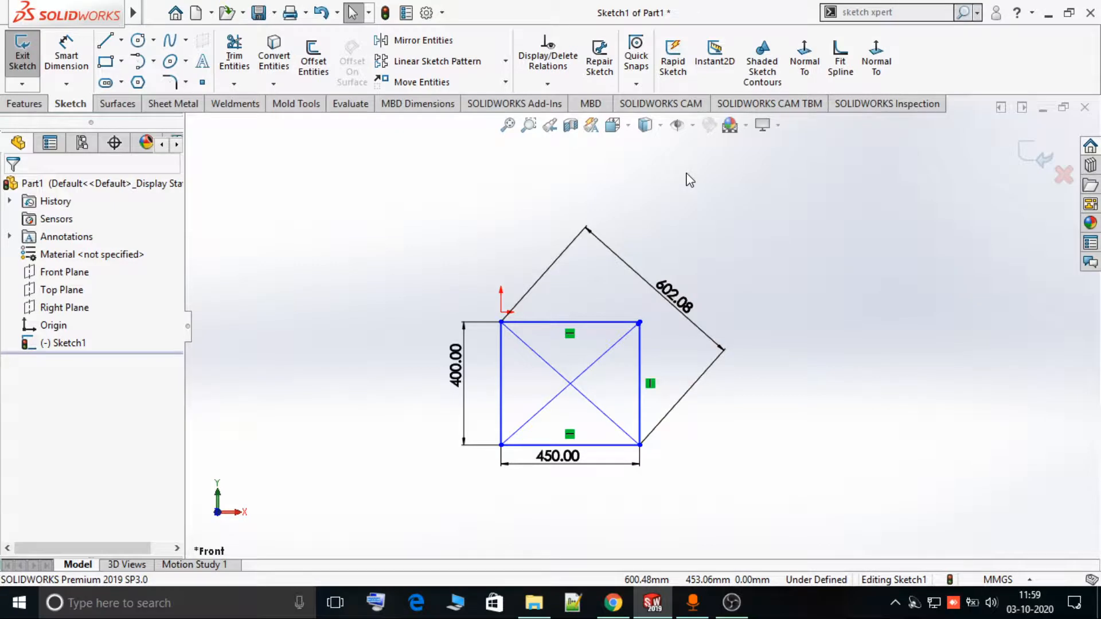
click(600, 60)
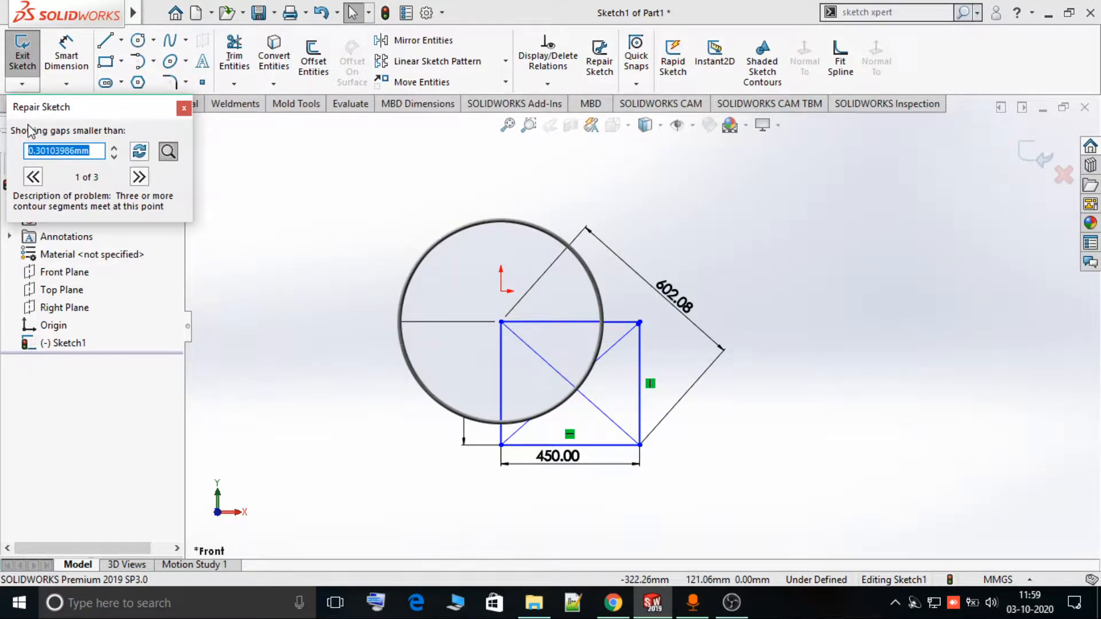
click(114, 150)
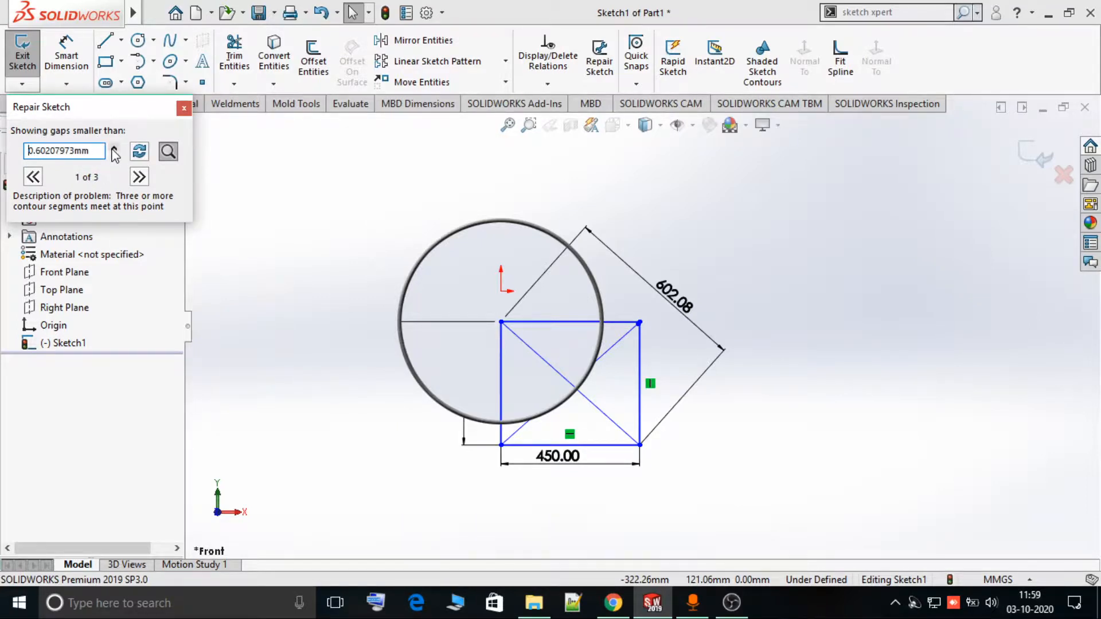
click(114, 150)
click(115, 151)
click(114, 150)
click(114, 150)
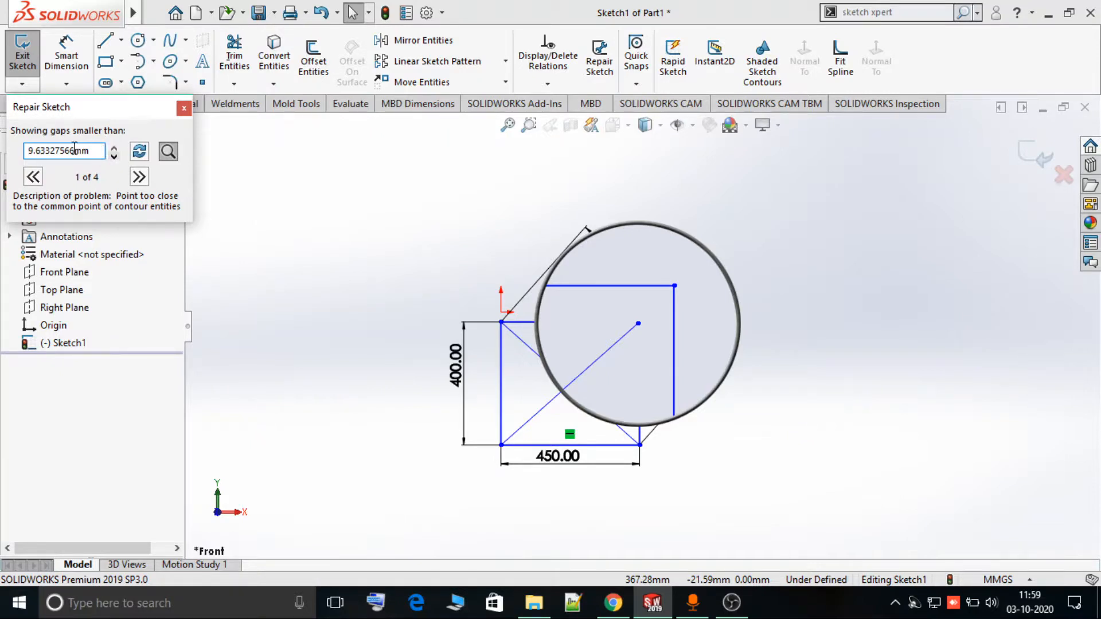
Lower the gap threshold to compare the reported problems, raise it back to 9.63327566 mm, and close Repair Sketch.
click(113, 156)
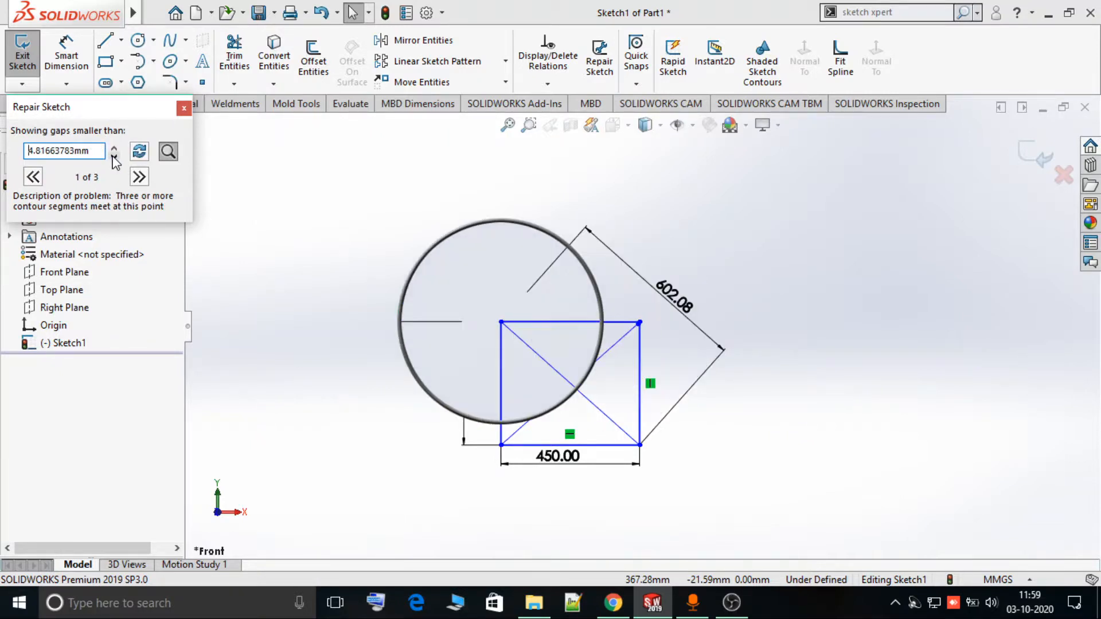
click(115, 155)
click(114, 149)
click(114, 148)
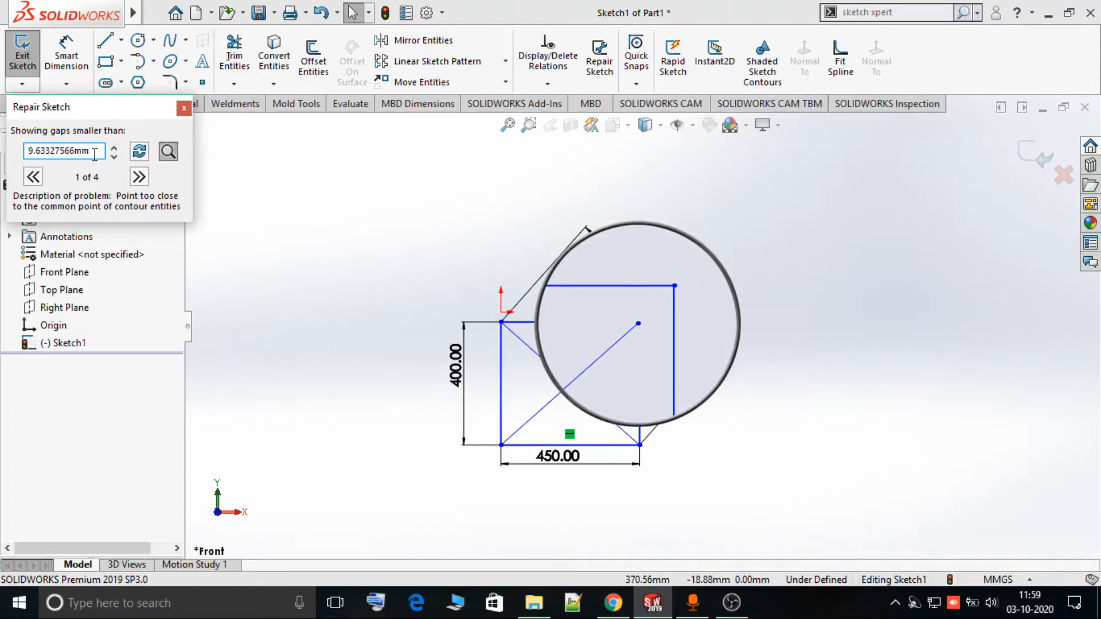
drag(95, 154, 27, 151)
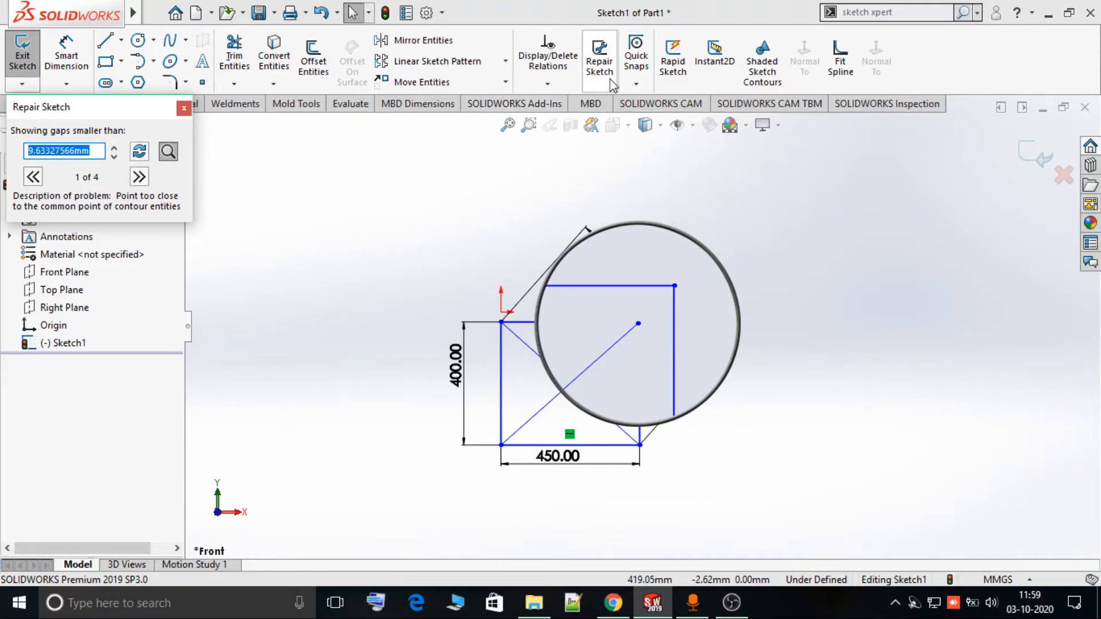
click(183, 109)
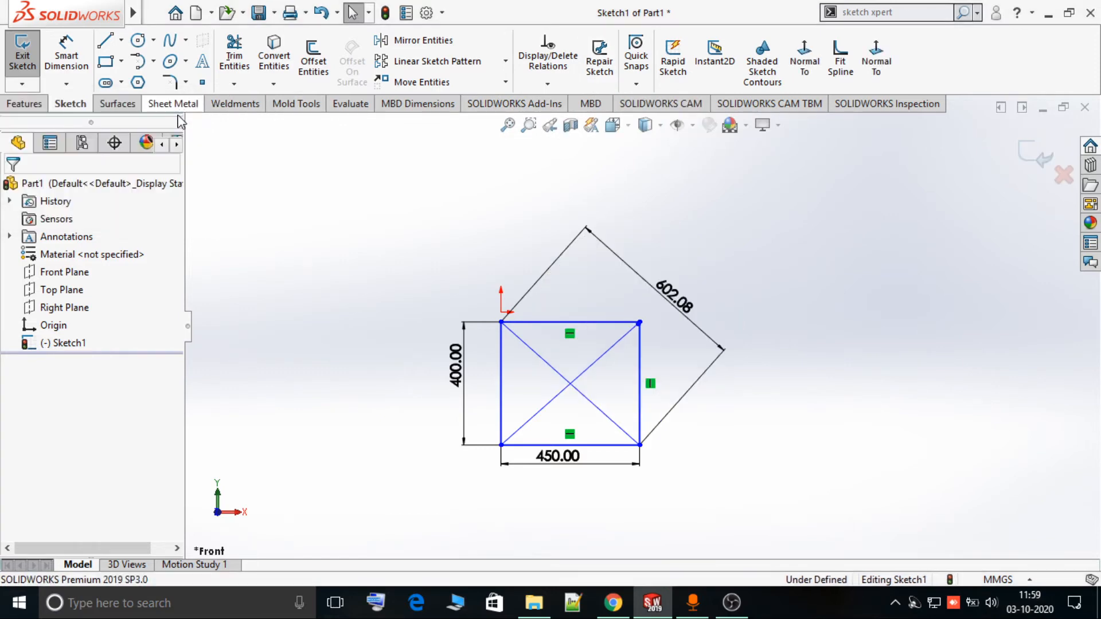